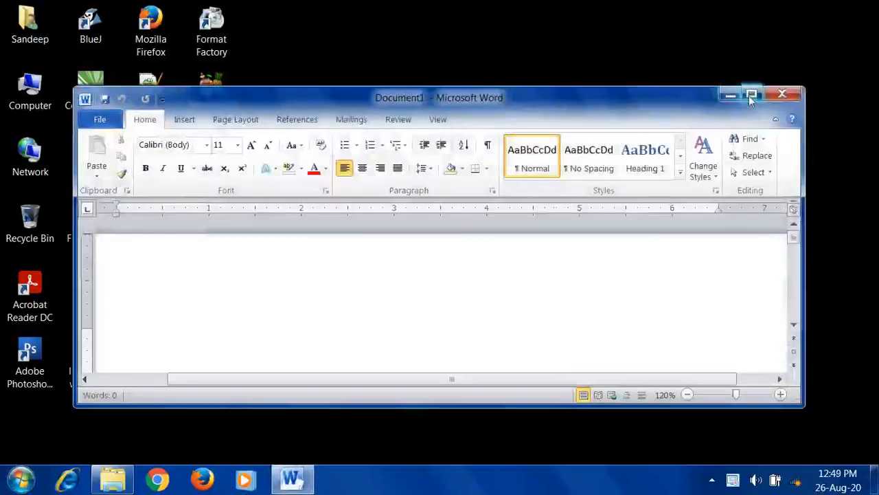
Maximize the document window and insert a table with five columns and six rows
left_click(752, 95)
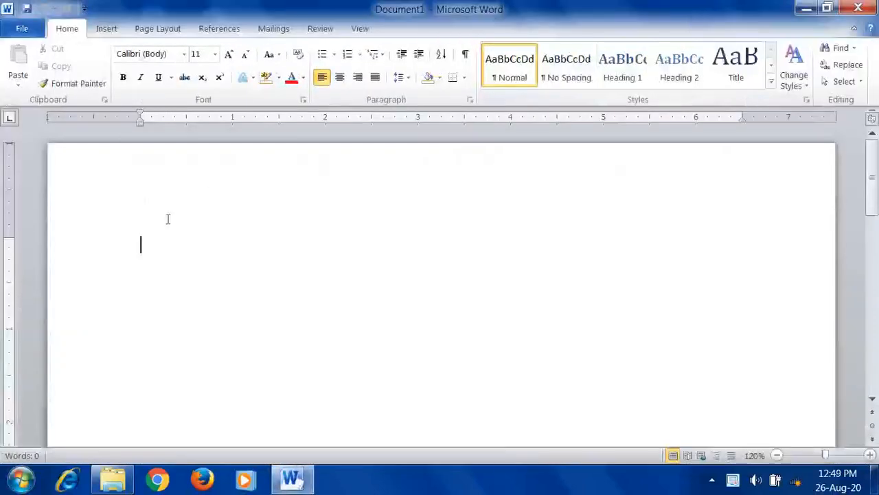
left_click(107, 31)
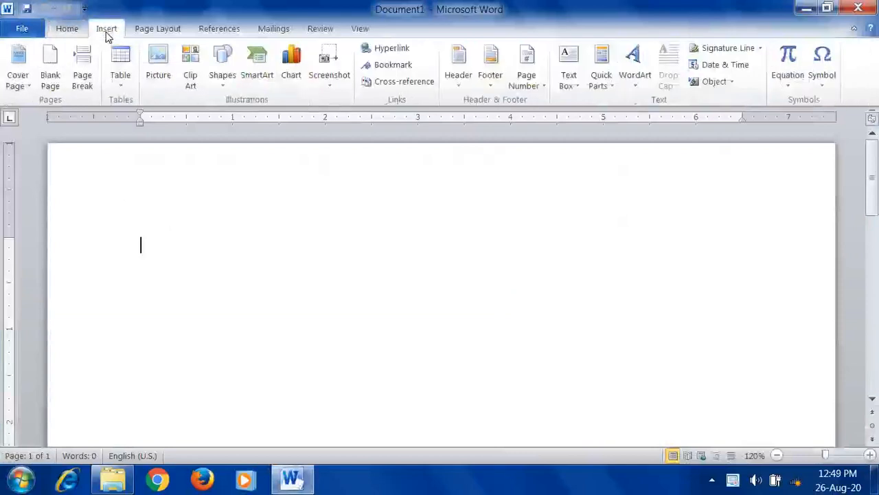
left_click(120, 77)
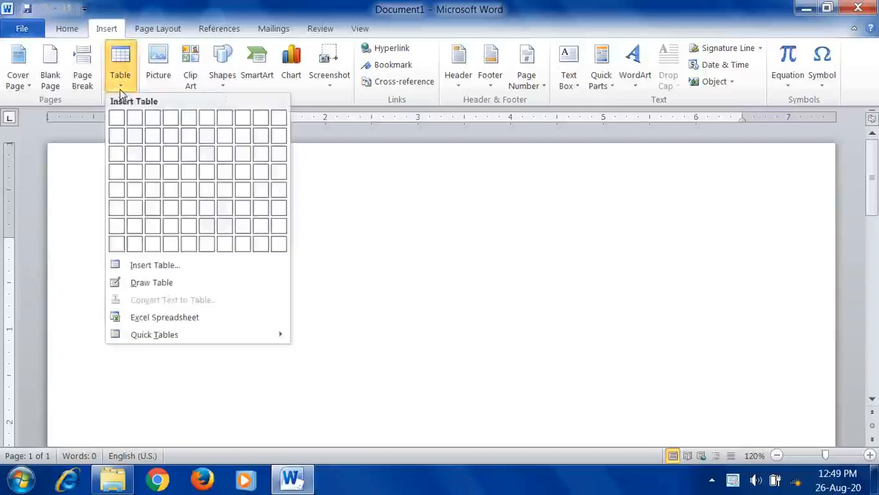
left_click(194, 207)
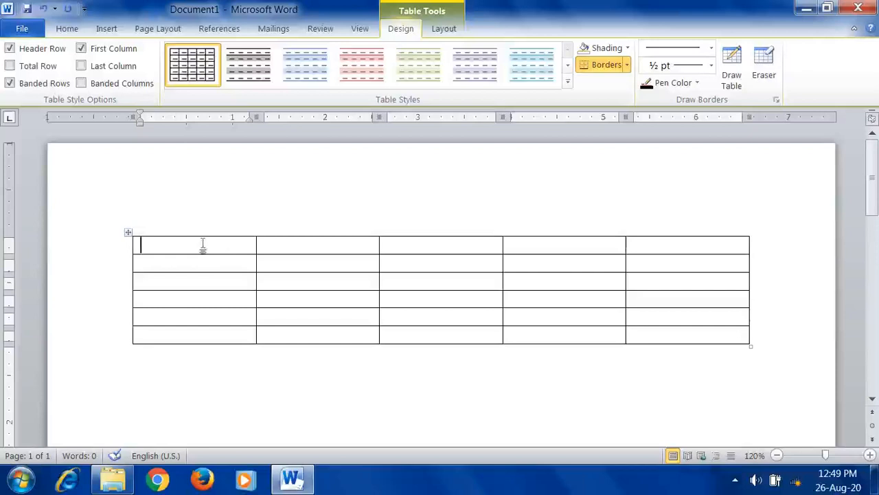
Specify the first table row's height as exactly 2 inches in the table properties
right_click(204, 247)
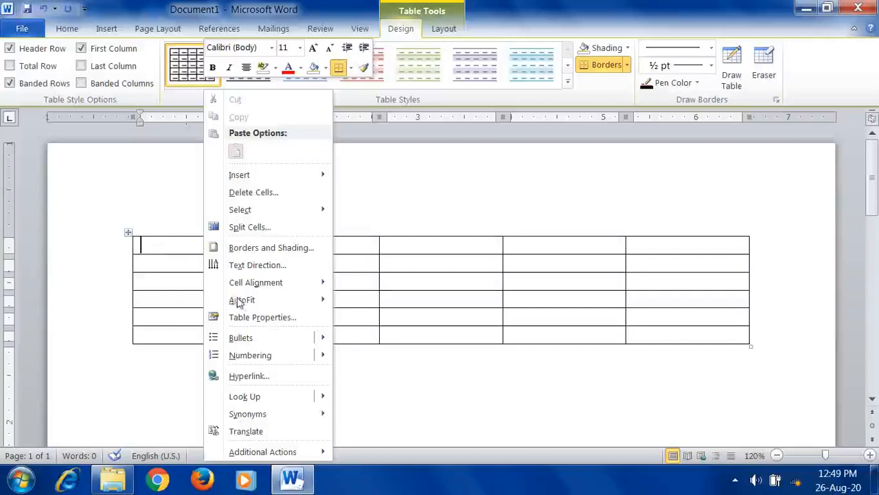
left_click(268, 323)
left_click_drag(373, 59, 445, 46)
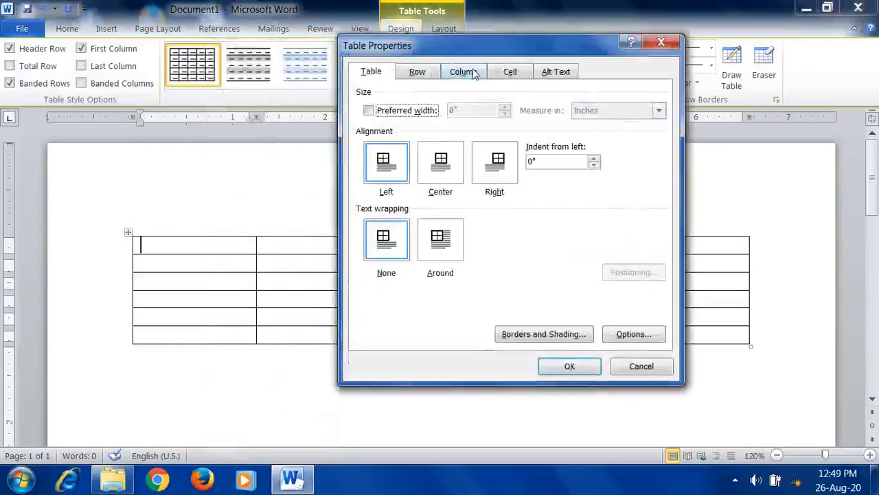
left_click(433, 76)
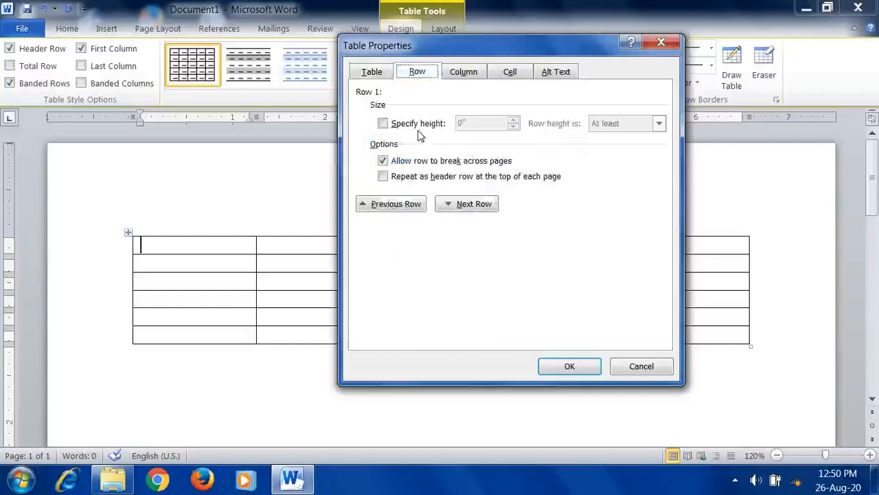
left_click(383, 124)
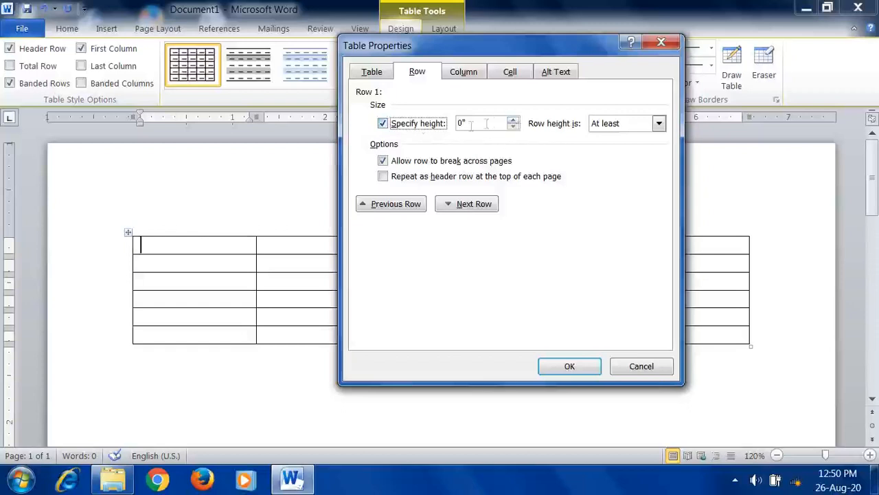
key("Tab")
type("1")
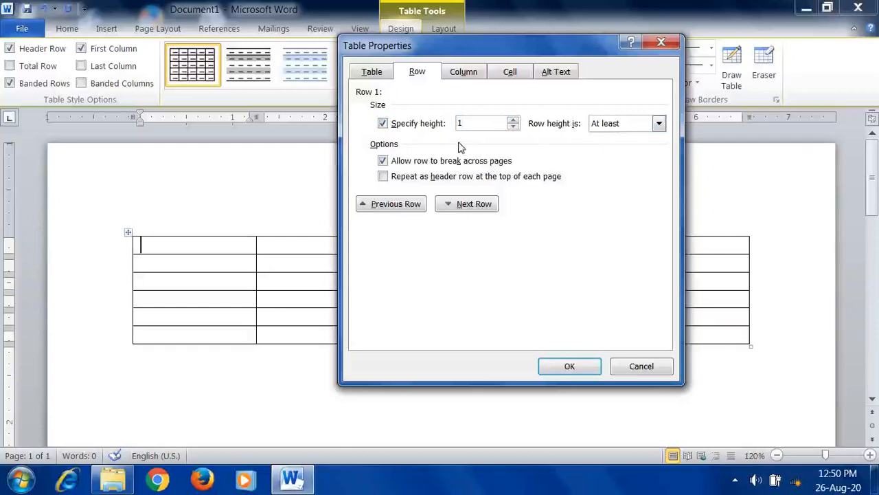
left_click(659, 123)
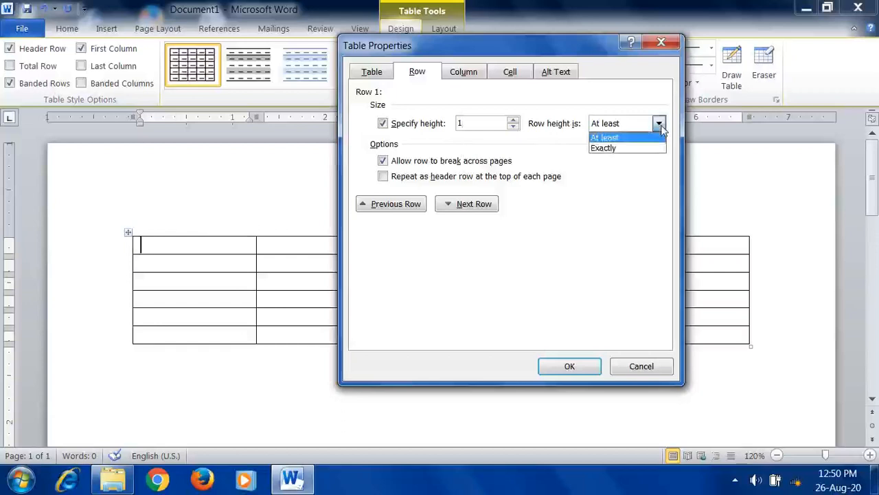
left_click(621, 148)
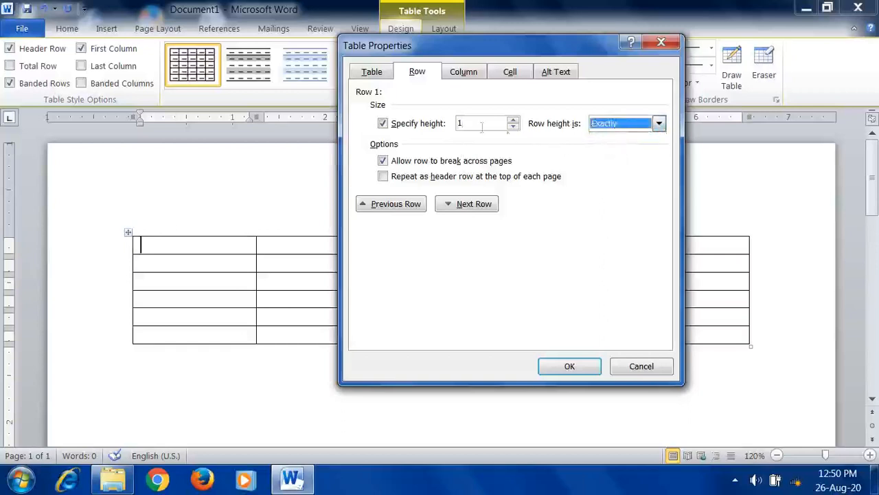
key("shift+Tab")
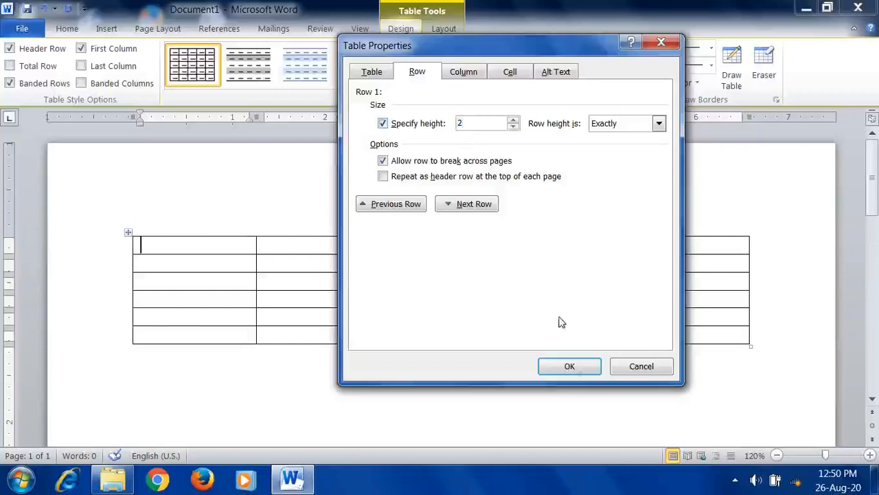
left_click(571, 367)
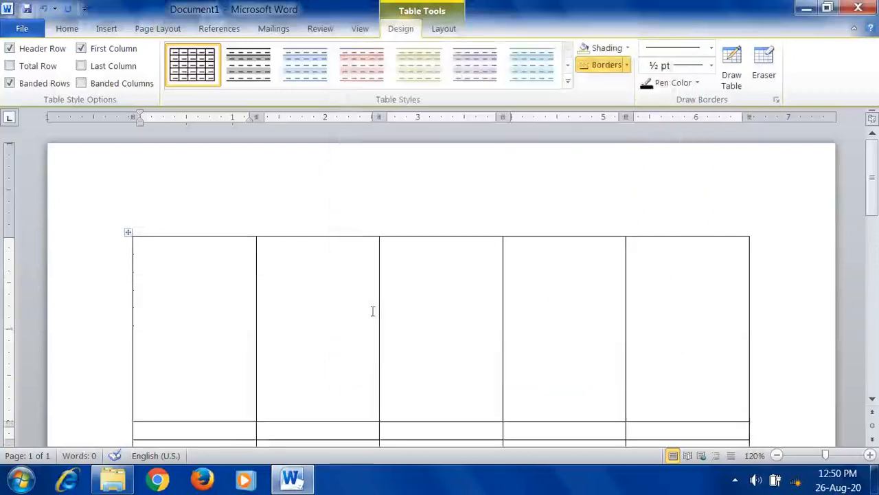
scroll(412, 269, "down", 3)
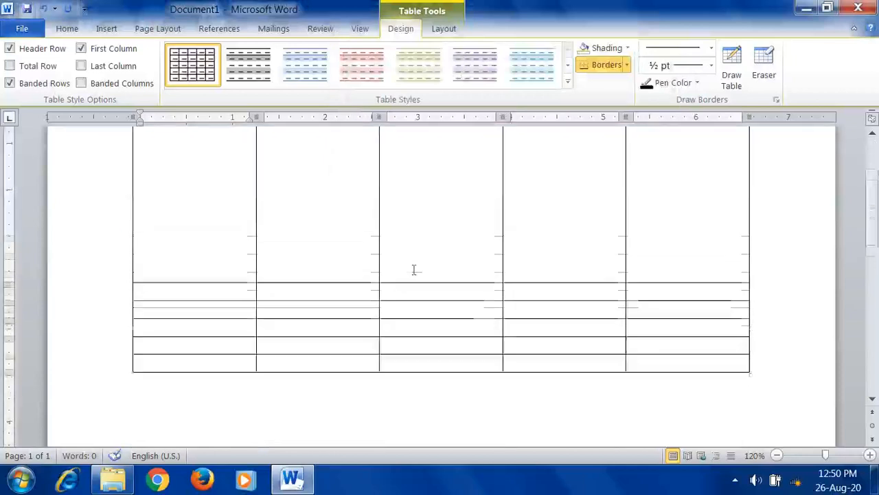
scroll(413, 269, "up", 3)
scroll(413, 270, "down", 1)
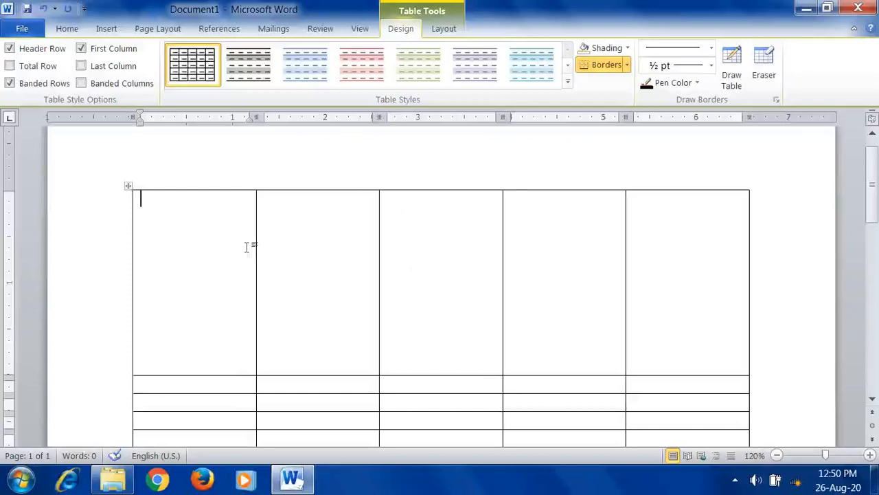
scroll(275, 250, "down", 2)
scroll(478, 245, "up", 1)
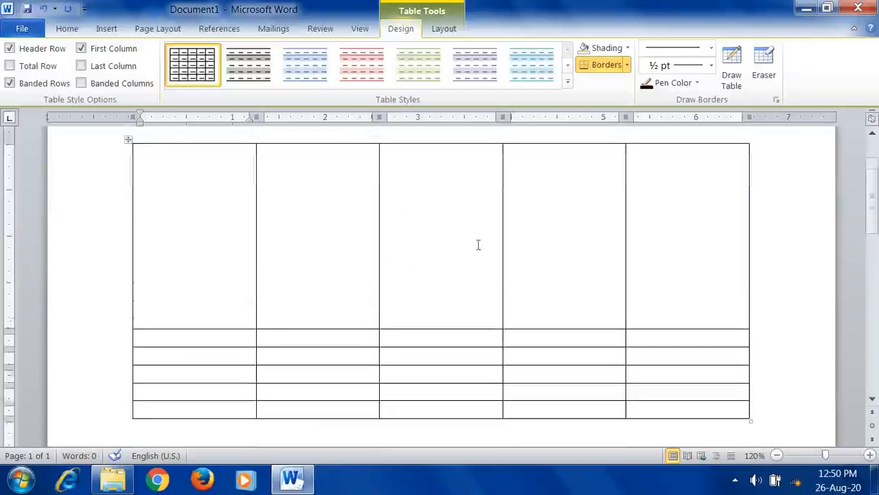
right_click(202, 237)
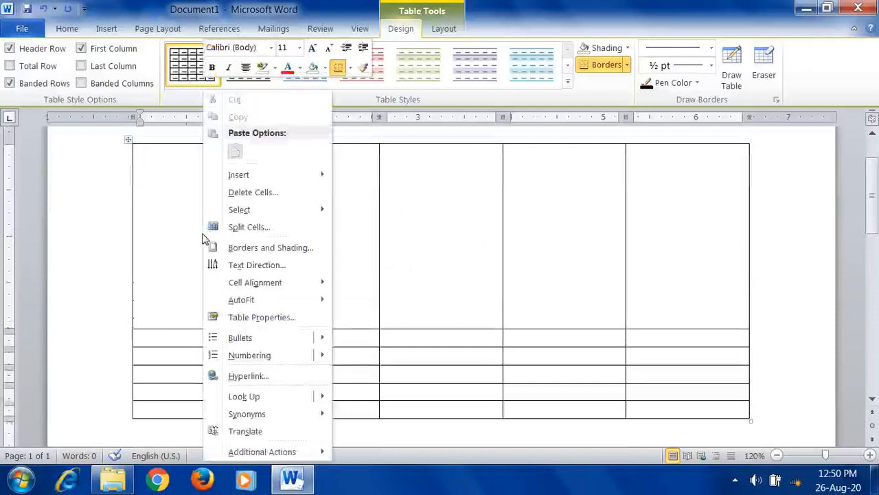
left_click(375, 237)
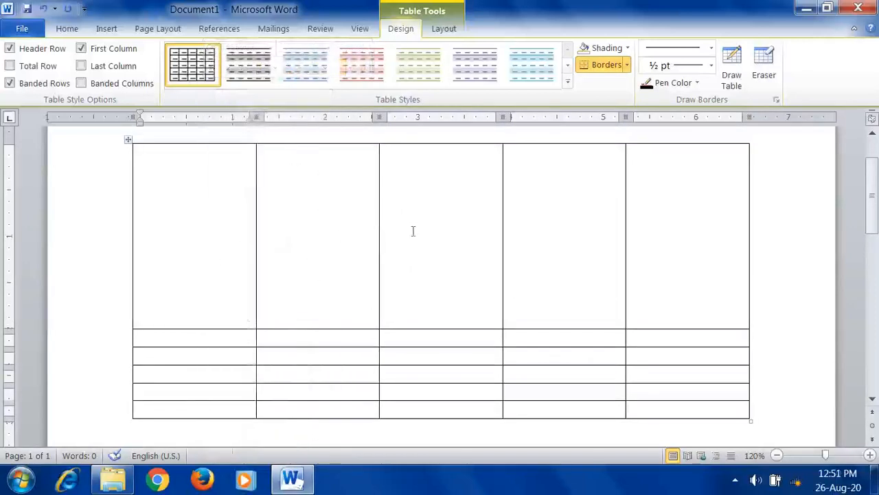
right_click(214, 228)
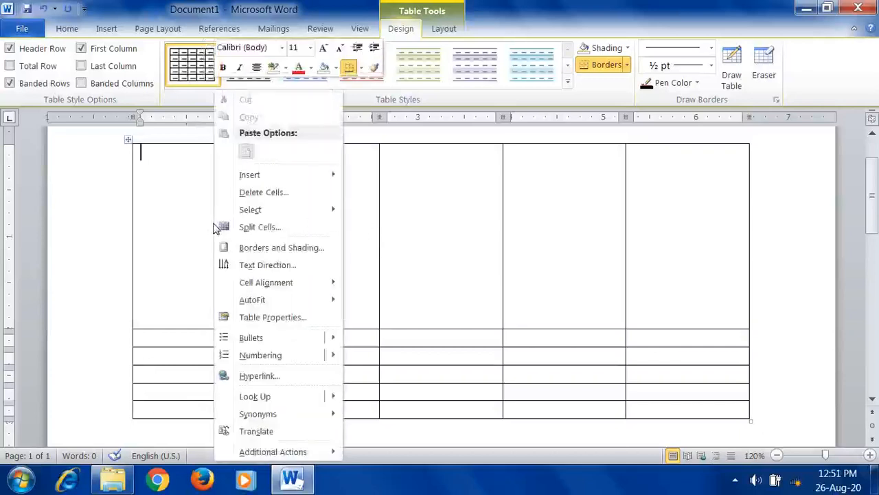
left_click(205, 355)
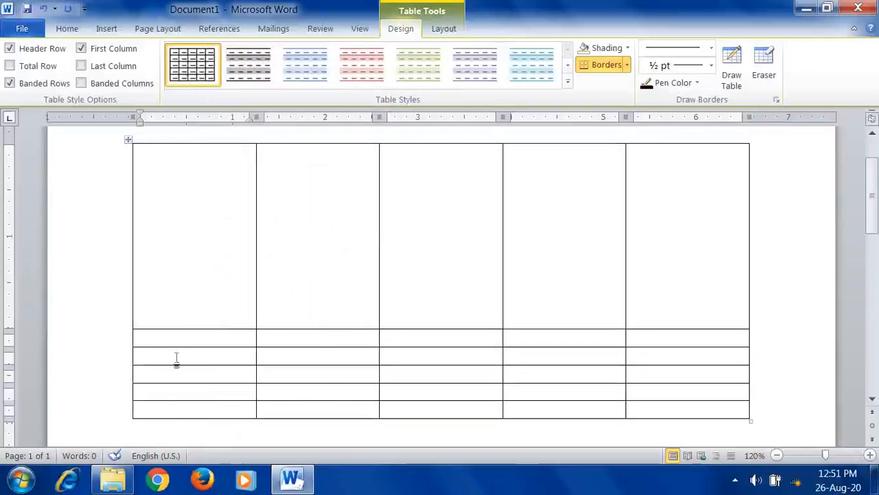
Specify the third table row's height as exactly 0.7 inches in the table properties
right_click(171, 361)
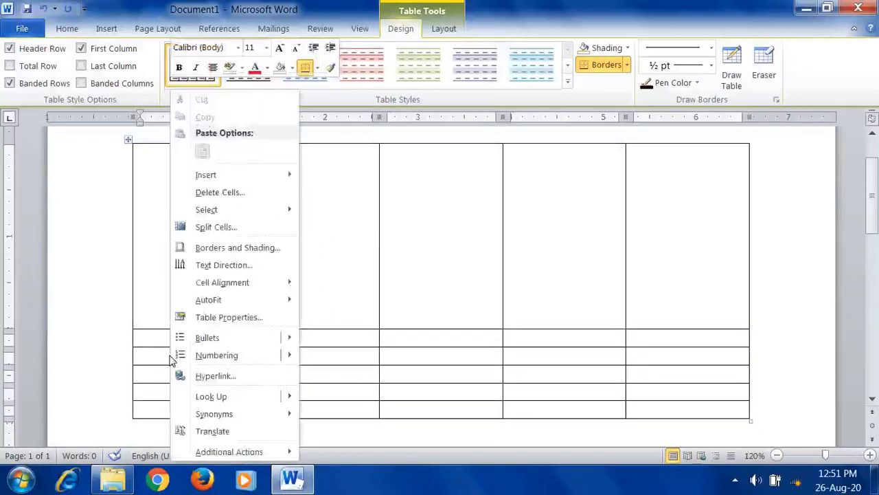
left_click(217, 318)
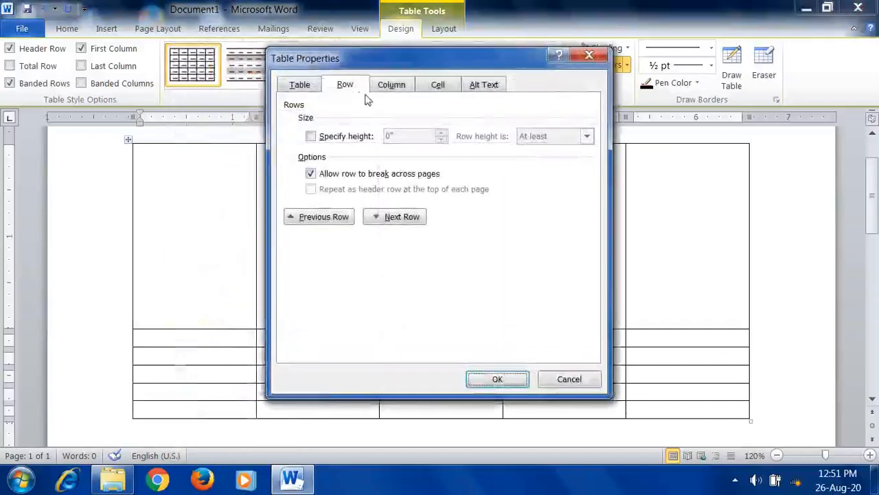
left_click(313, 138)
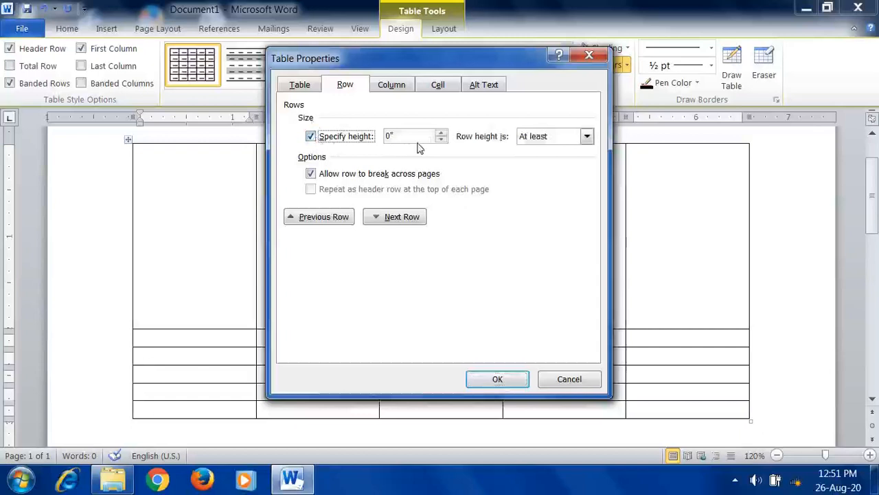
left_click(442, 133)
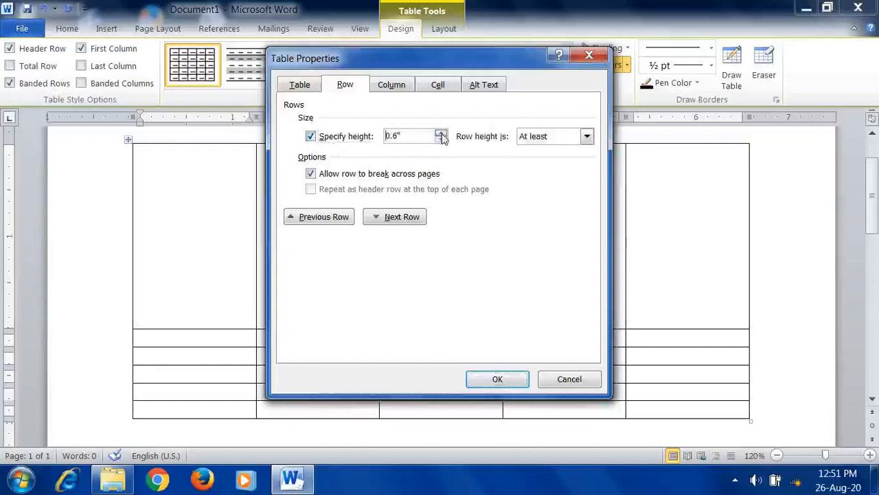
left_click(442, 133)
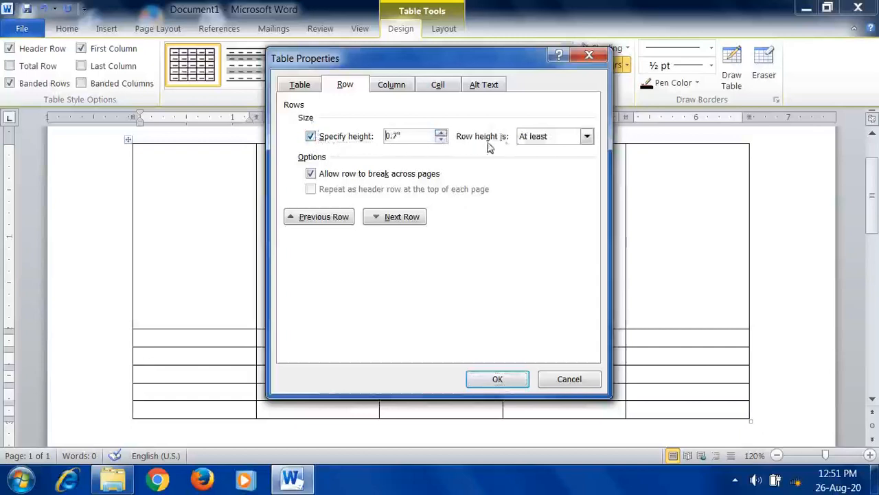
left_click(587, 136)
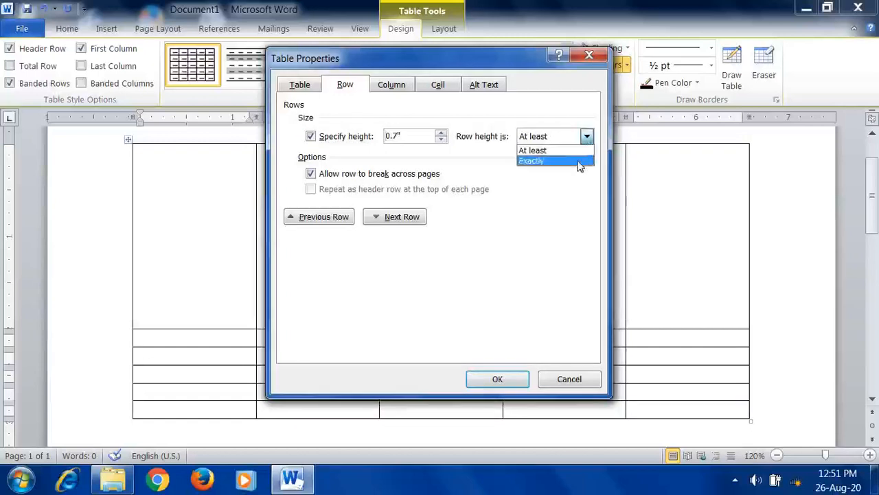
left_click(580, 164)
left_click(586, 137)
left_click(574, 161)
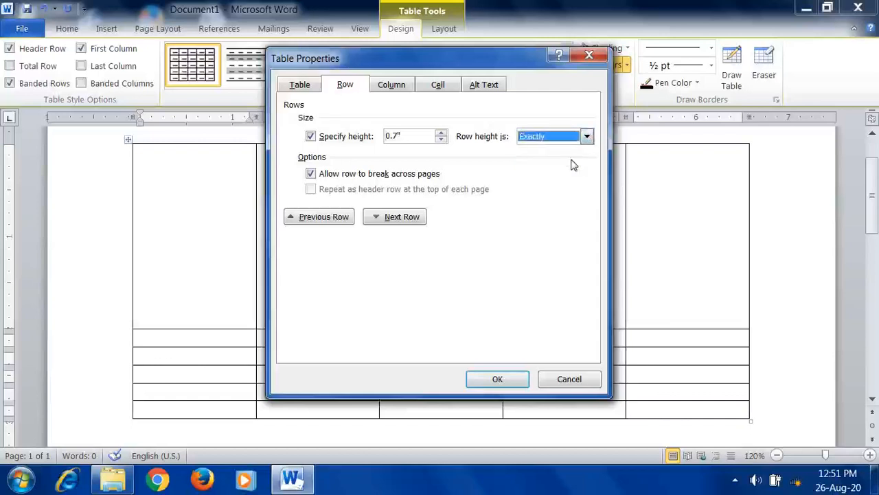
left_click(496, 379)
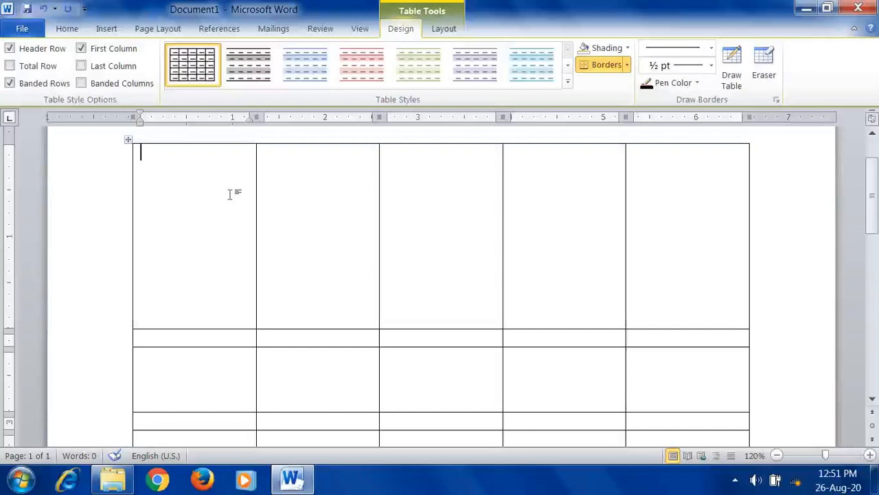
Enter 0 as the first row's height and turn off its specified height in the table properties
right_click(193, 190)
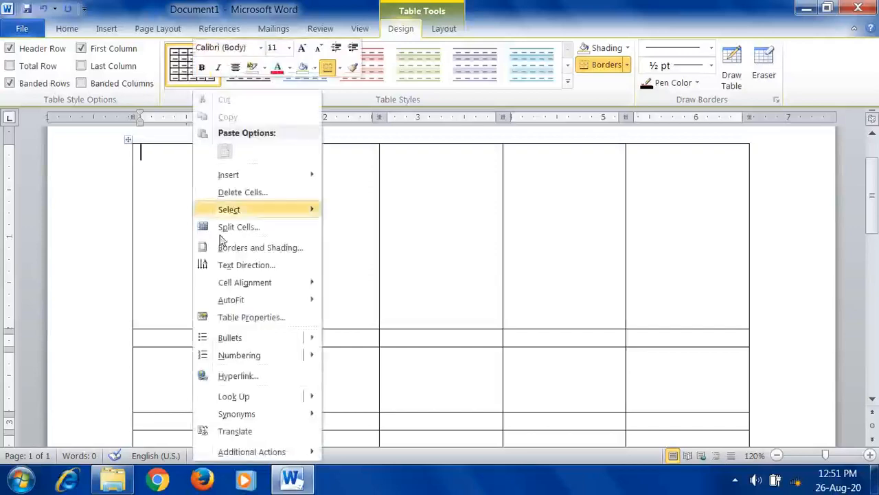
left_click(270, 318)
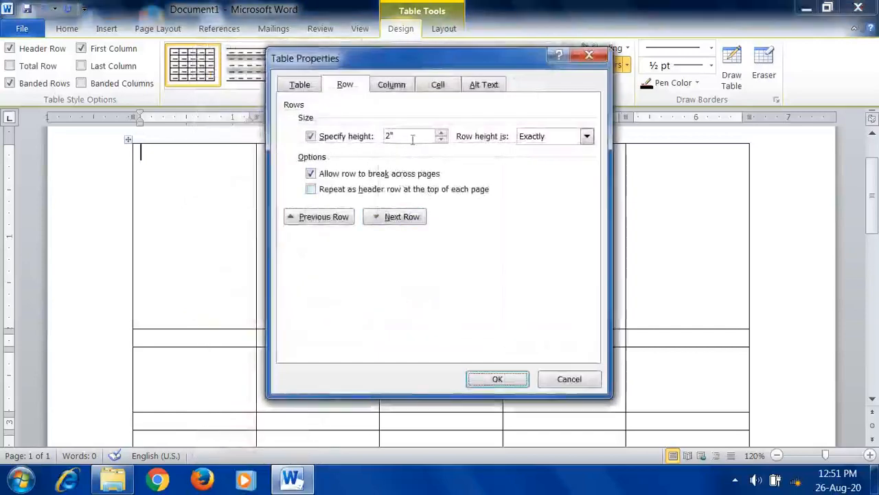
left_click_drag(412, 140, 371, 139)
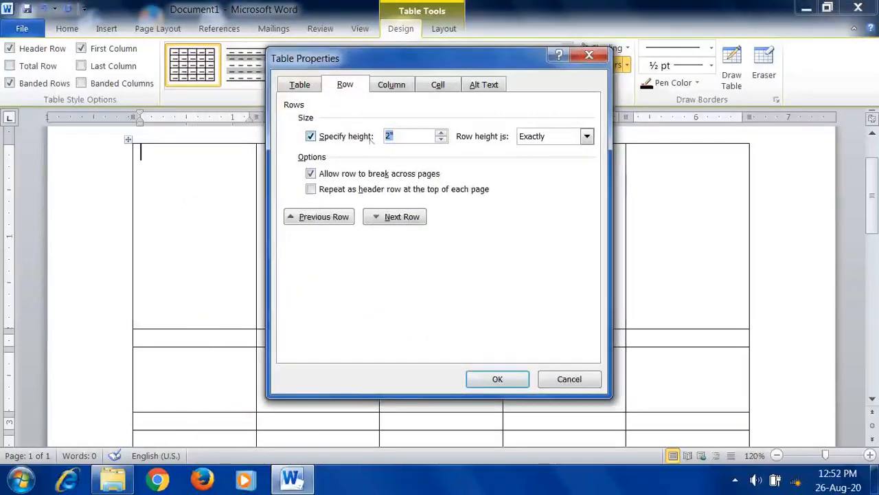
type("0")
left_click(311, 136)
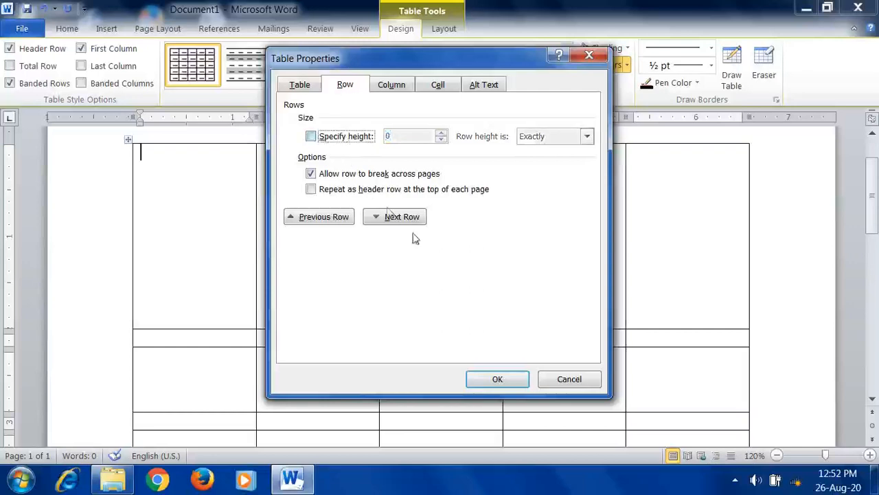
left_click(495, 378)
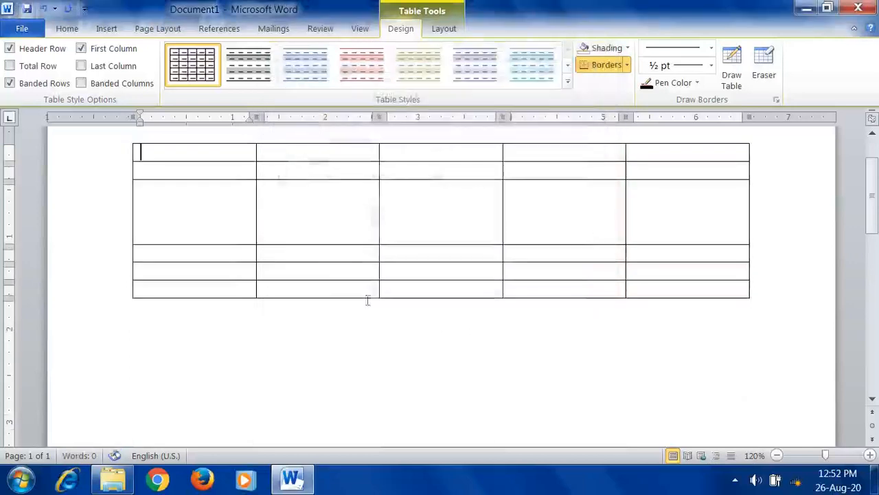
Enter 0 as the third row's height and turn off its specified height in the table properties
left_click(205, 224)
right_click(205, 225)
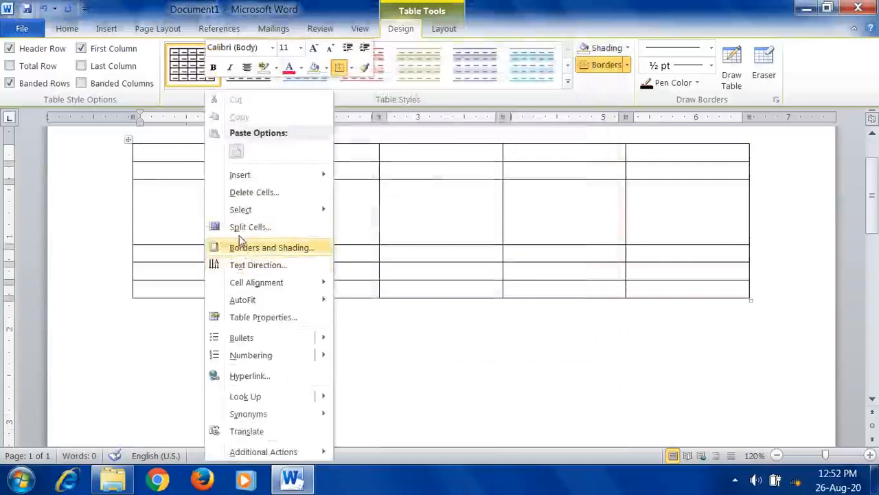
left_click(281, 322)
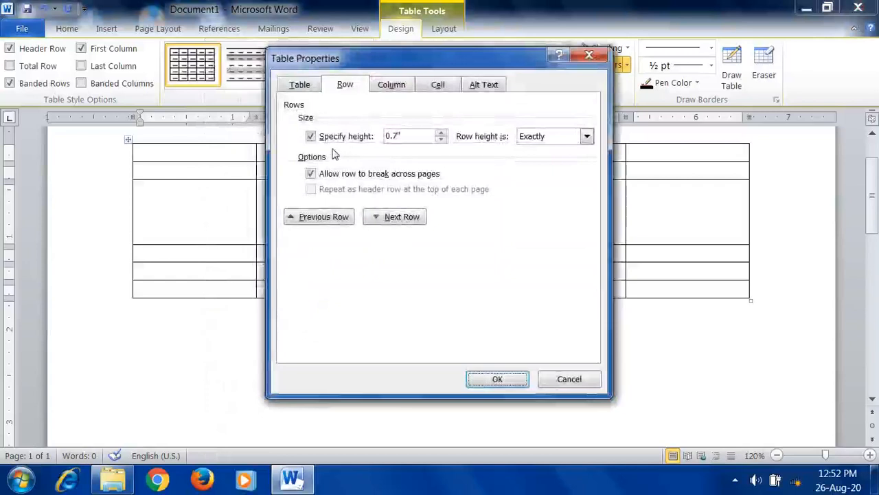
left_click(316, 139)
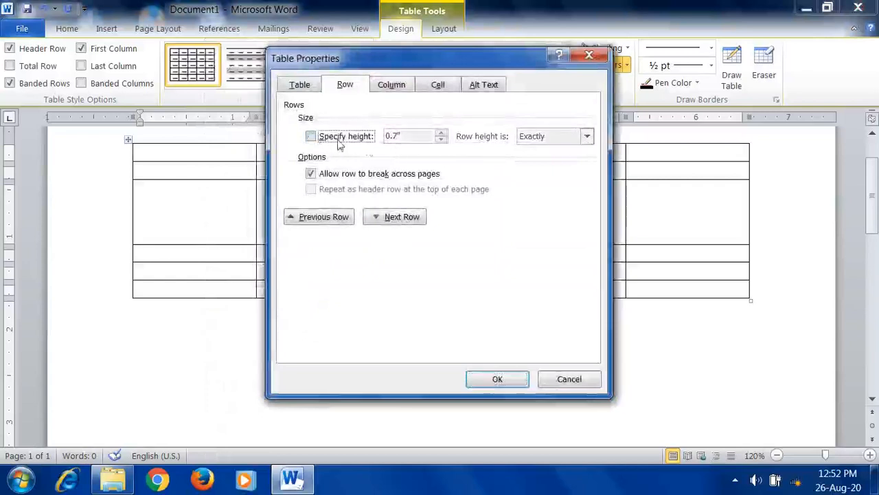
left_click(313, 138)
key("Tab")
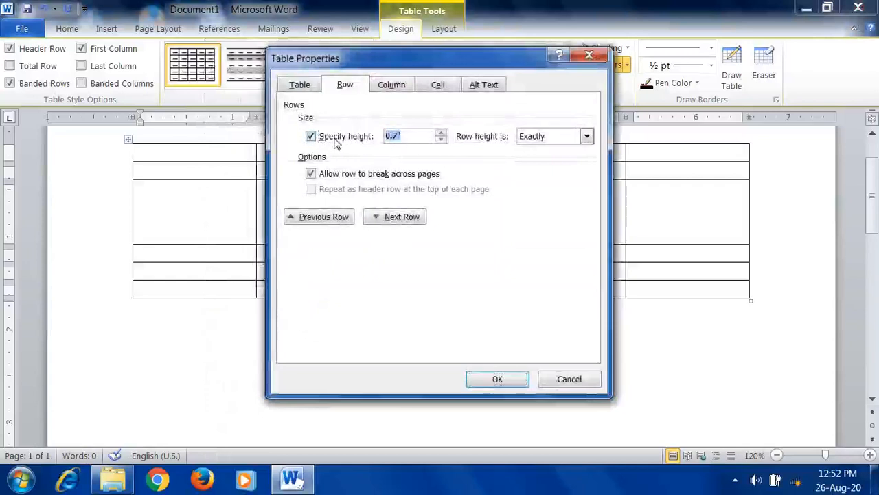
type("0")
left_click(311, 137)
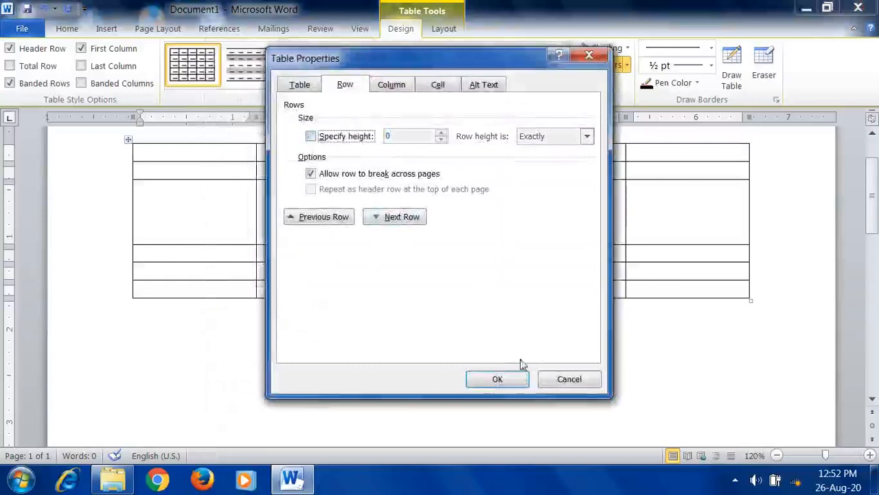
left_click(498, 379)
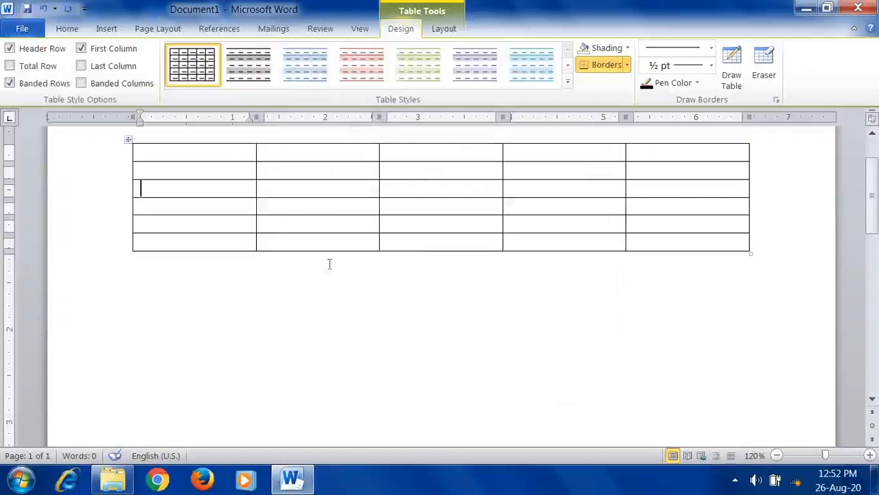
Add six blank lines in the first cell of the third row to stretch the row's height
key("Return")
key("Return")
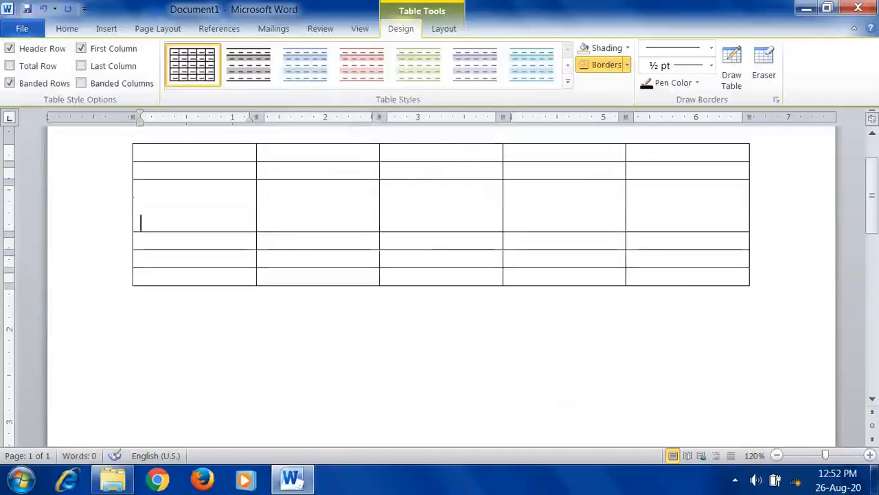
key("Return")
key("Return")
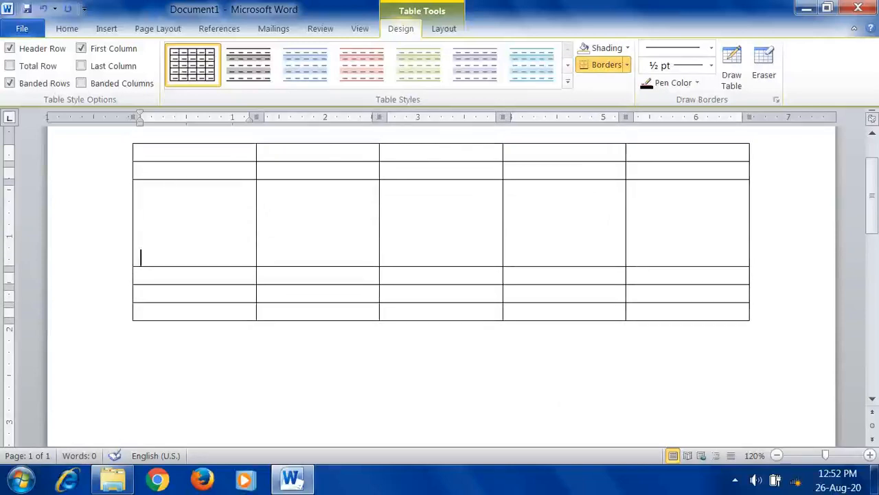
key("Return")
key("Return")
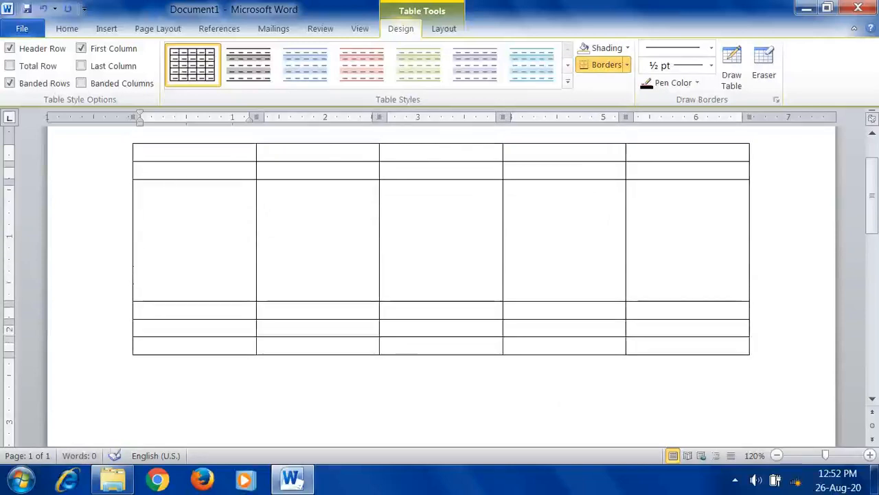
Remove the six blank lines from the third row's first cell
key("BackSpace")
key("BackSpace")
key("BackSpace")
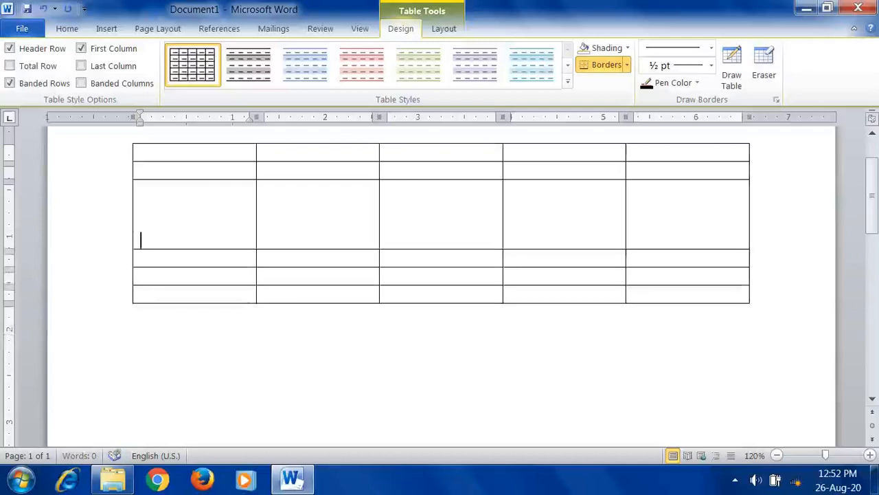
key("BackSpace")
key("BackSpace")
key("BackSpace")
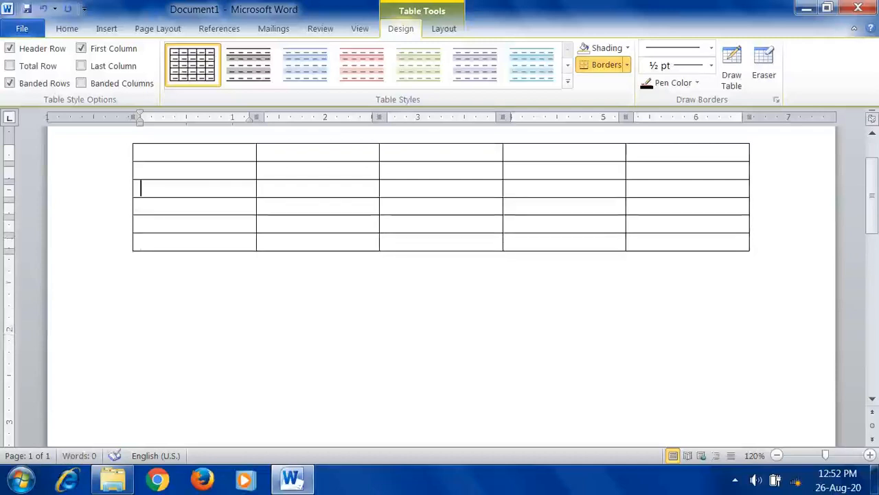
Add four blank lines in the third row's first cell and delete them again
key("Return")
key("Return")
key("Return")
key("Return")
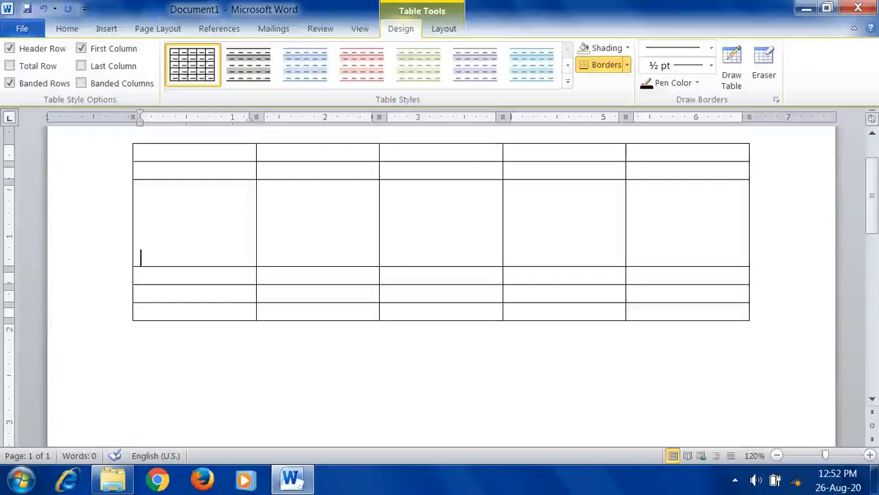
key("BackSpace")
key("BackSpace")
key("BackSpace")
key("BackSpace")
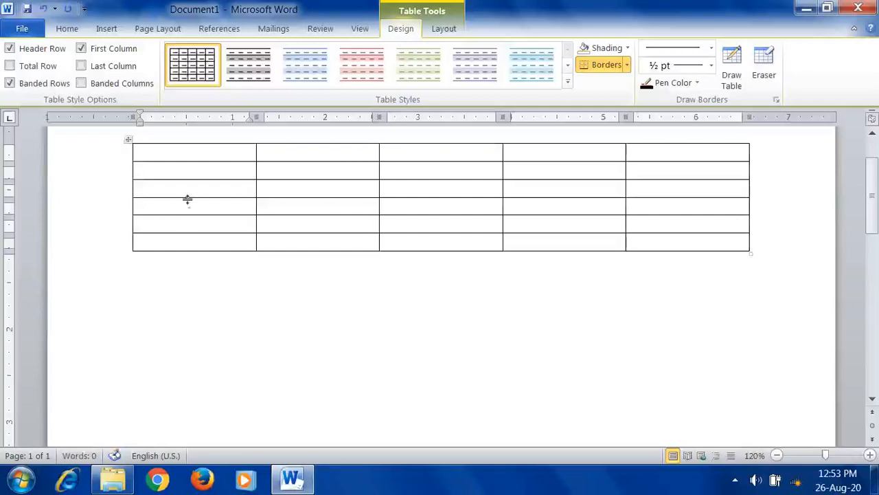
Set the first column's preferred width to 2 inches in the table properties
left_click(174, 158)
right_click(173, 157)
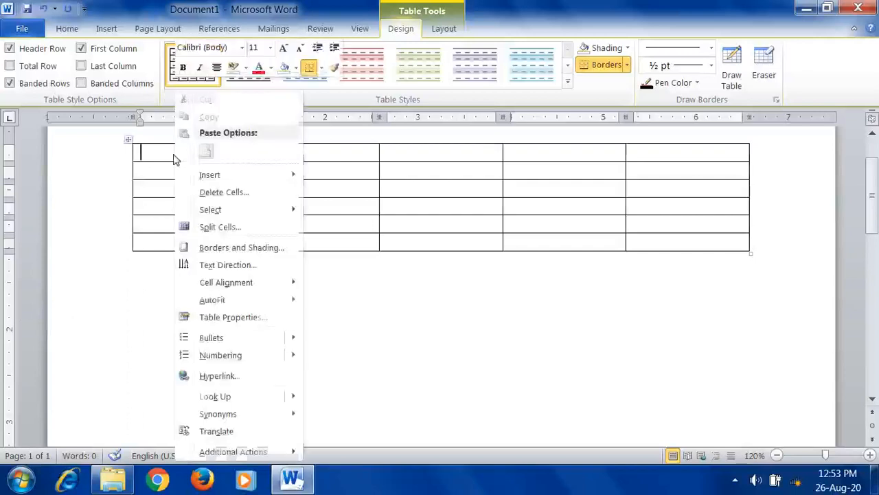
left_click(237, 317)
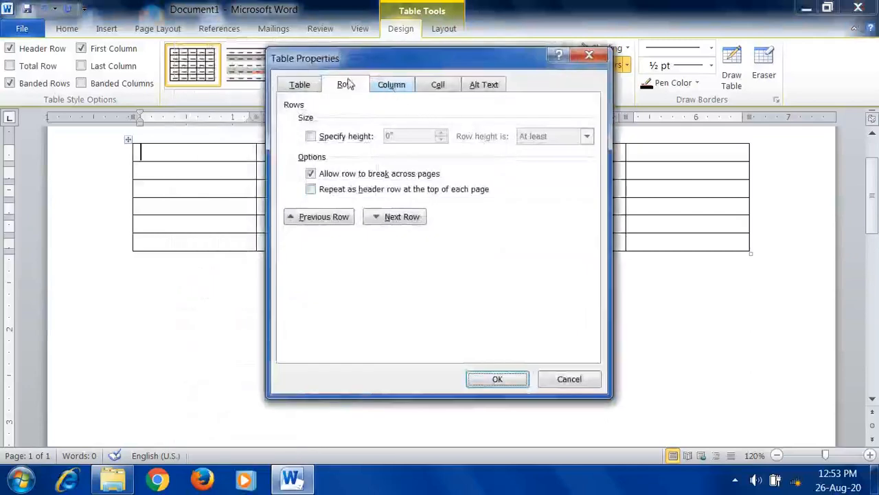
left_click(388, 84)
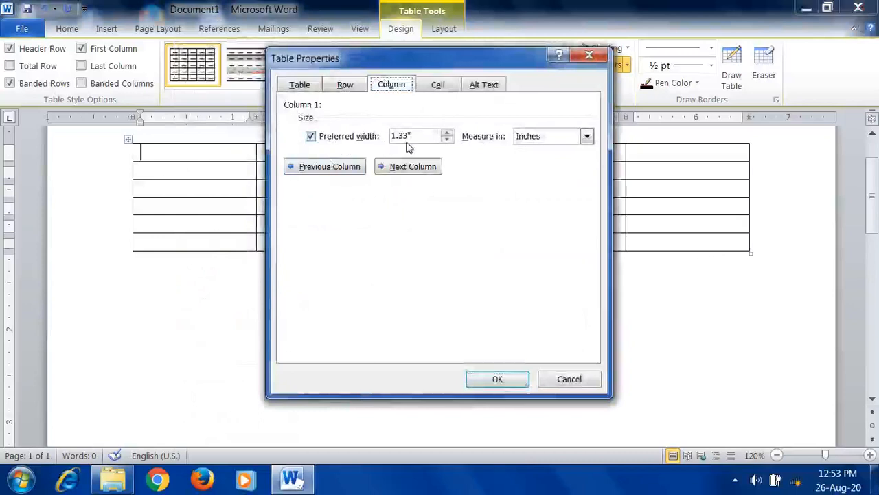
left_click_drag(421, 136, 325, 140)
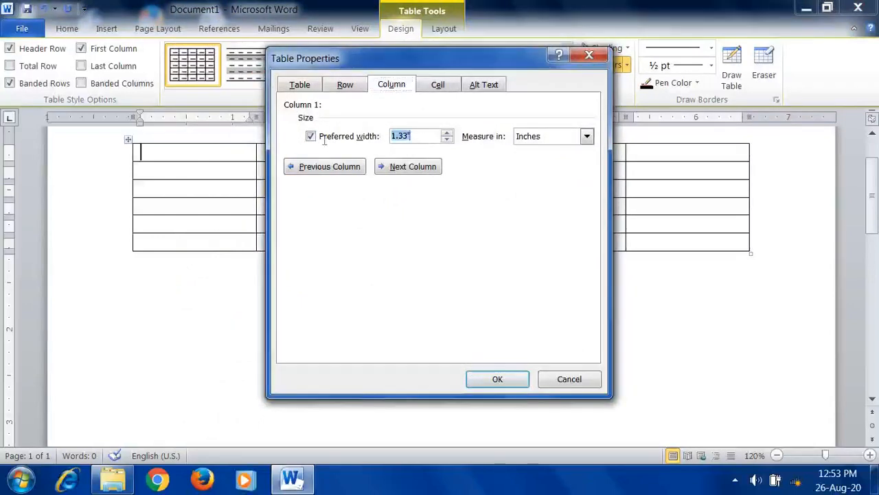
type("2")
left_click(490, 382)
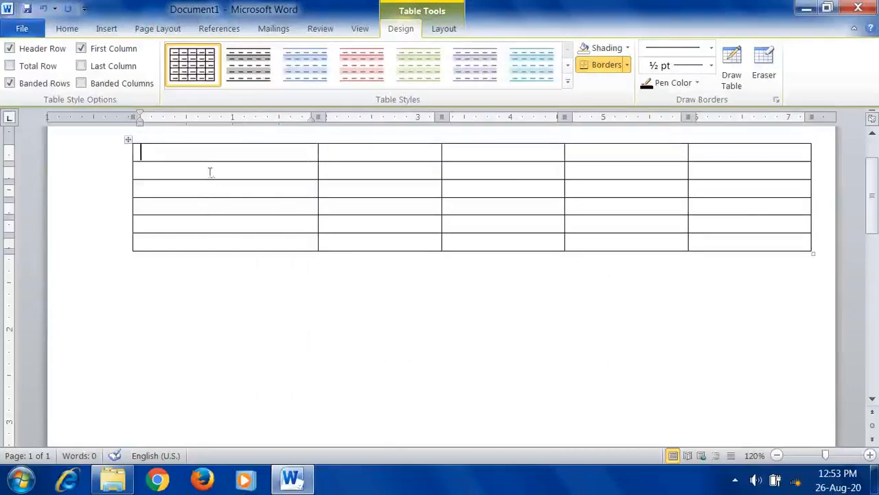
Reduce the first column's width to 0.8 inches with the table layout's cell size settings
right_click(167, 156)
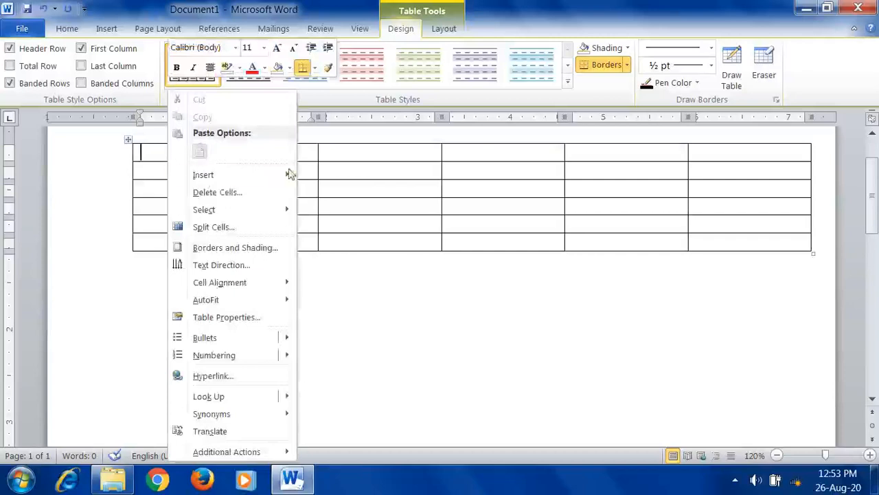
left_click(301, 151)
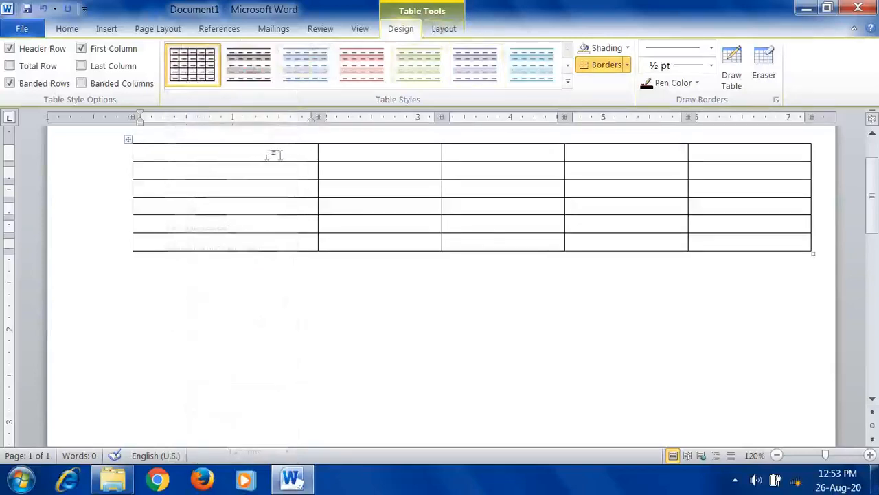
left_click(444, 29)
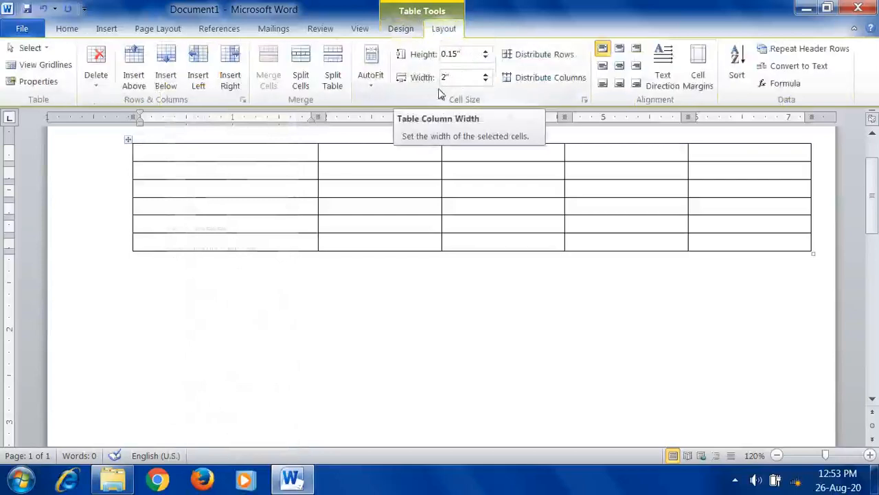
left_click(485, 81)
left_click(485, 81)
left_click(486, 81)
left_click(486, 81)
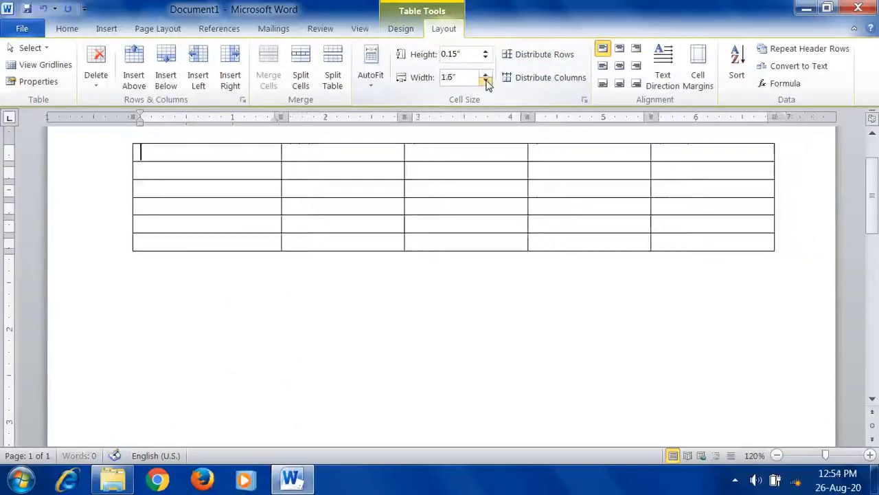
left_click(486, 81)
left_click(486, 81)
left_click(485, 81)
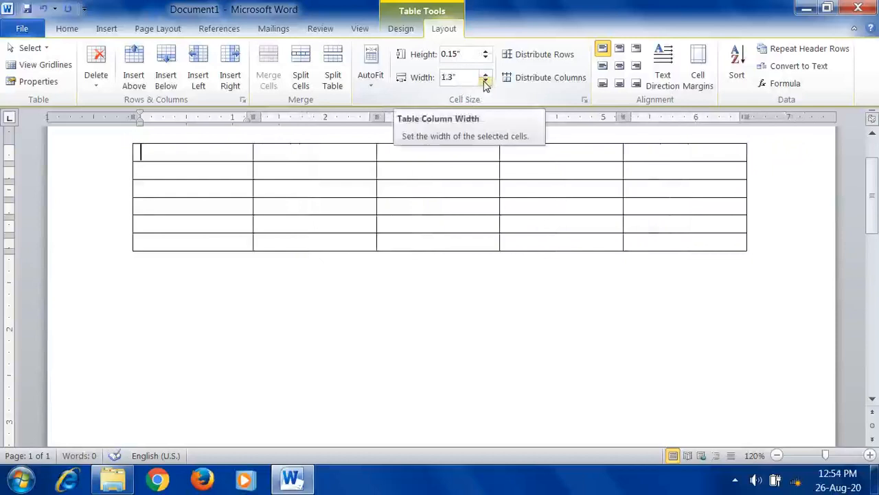
left_click(486, 81)
left_click(486, 81)
left_click(485, 81)
left_click(486, 81)
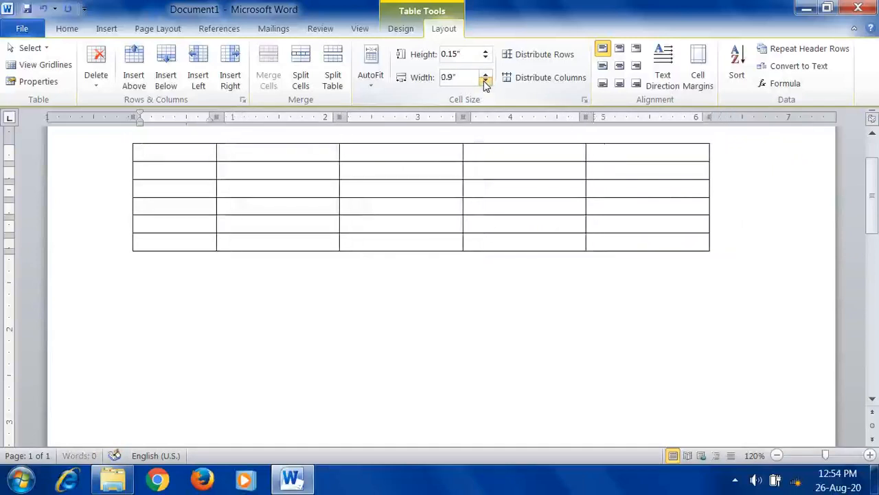
left_click(486, 81)
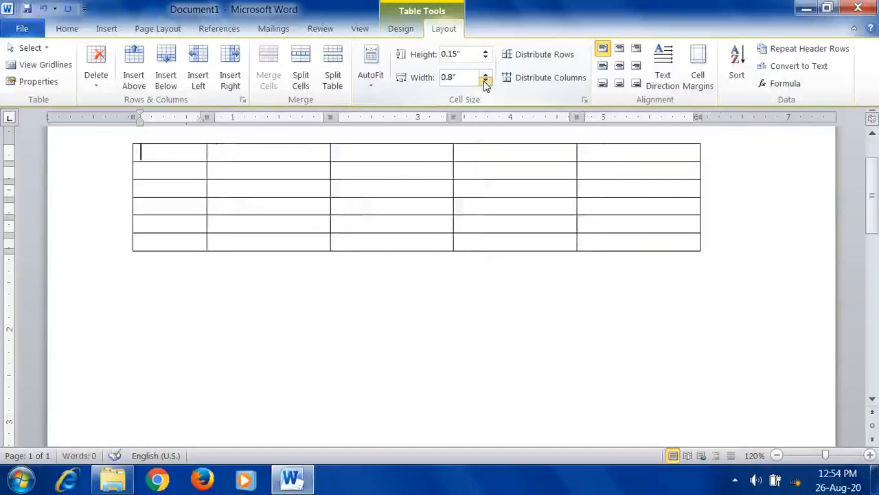
Increase the first row's height to 0.6 inches and the third column's width to 1.7 inches
left_click(405, 149)
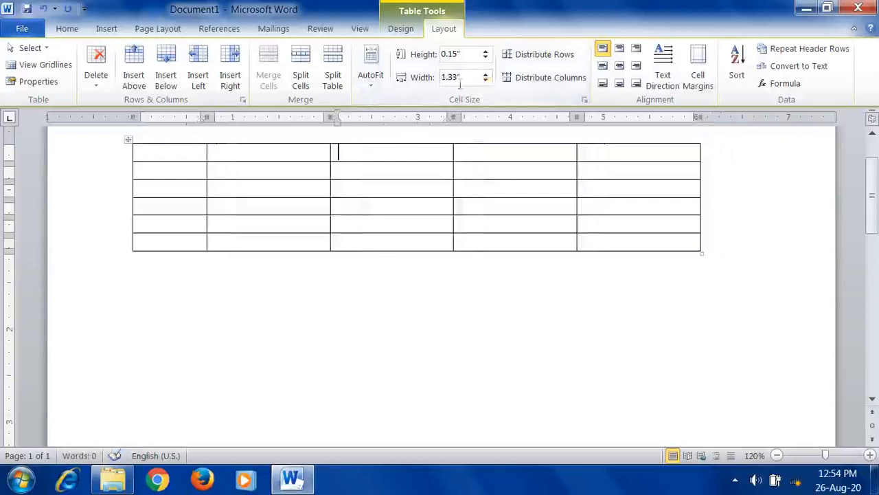
left_click(486, 53)
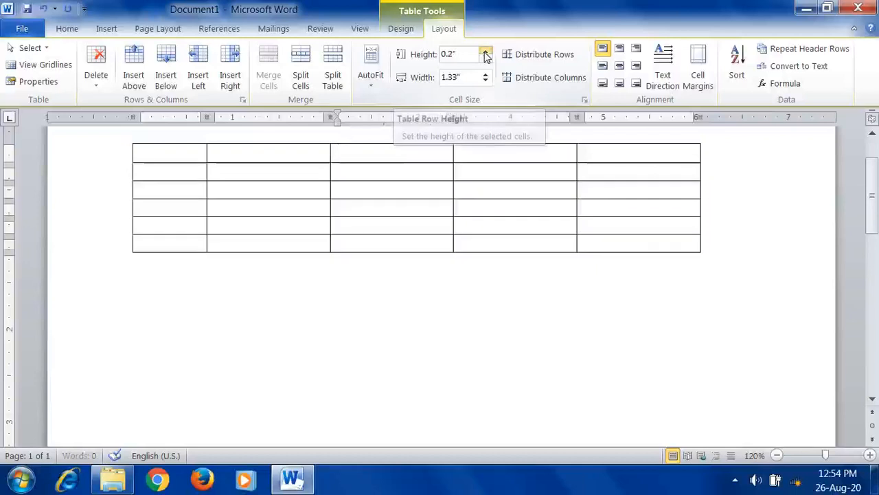
left_click(486, 53)
left_click(486, 53)
left_click(486, 54)
left_click(486, 53)
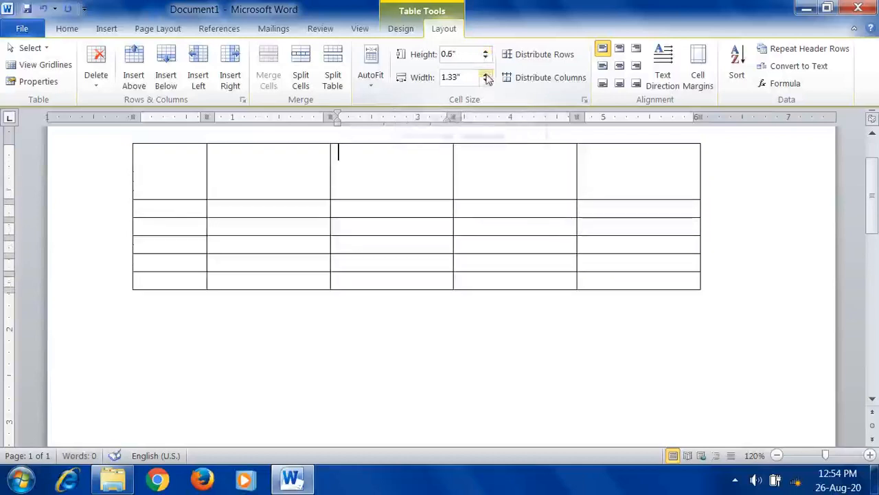
left_click(486, 77)
left_click(485, 77)
left_click(486, 77)
left_click(486, 77)
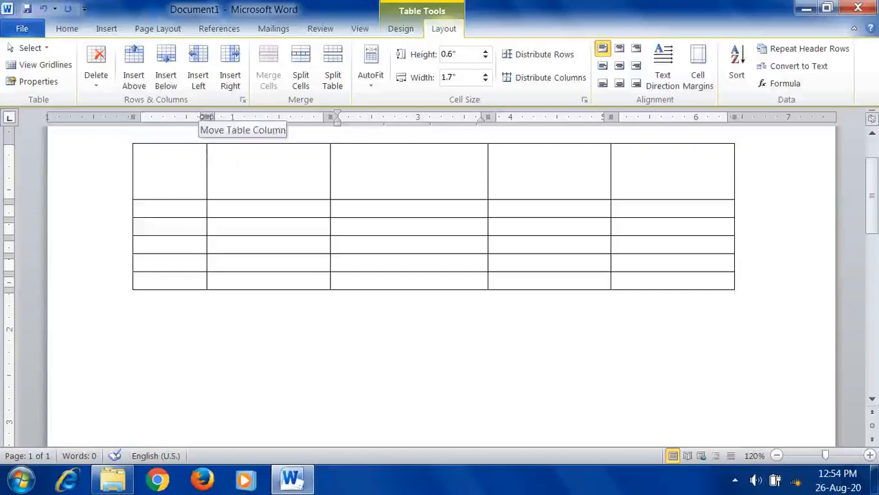
Move the first column's boundary back and forth along the ruler, leaving the column about 1 inch wide
left_click_drag(206, 116, 270, 121)
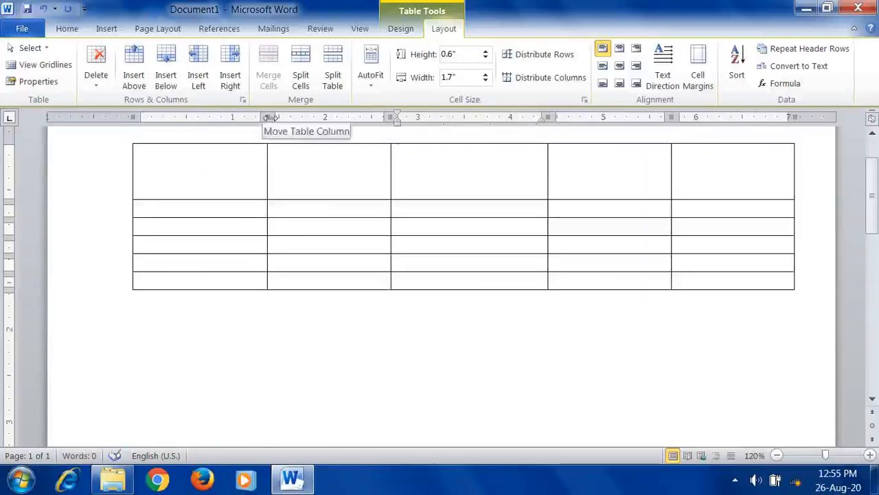
mouse_move(271, 117)
left_mouse_down()
mouse_move(184, 121)
mouse_move(210, 126)
left_mouse_up()
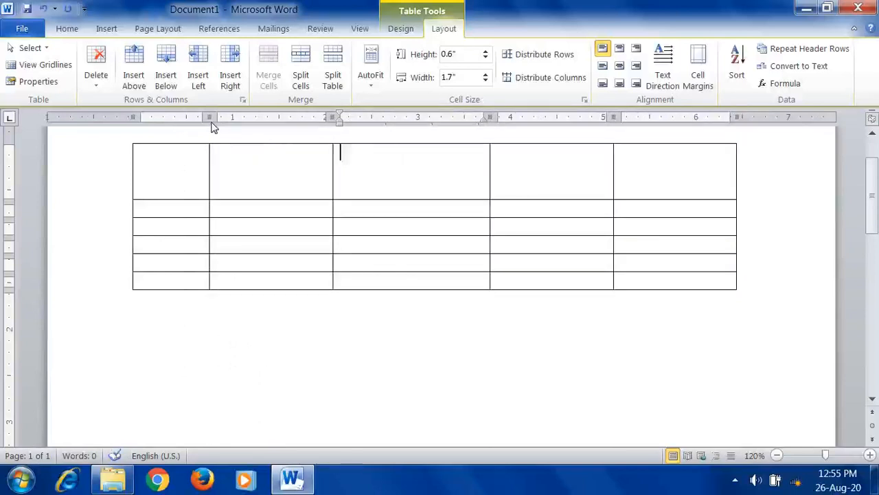
mouse_move(210, 118)
left_mouse_down()
mouse_move(245, 118)
mouse_move(237, 116)
left_mouse_up()
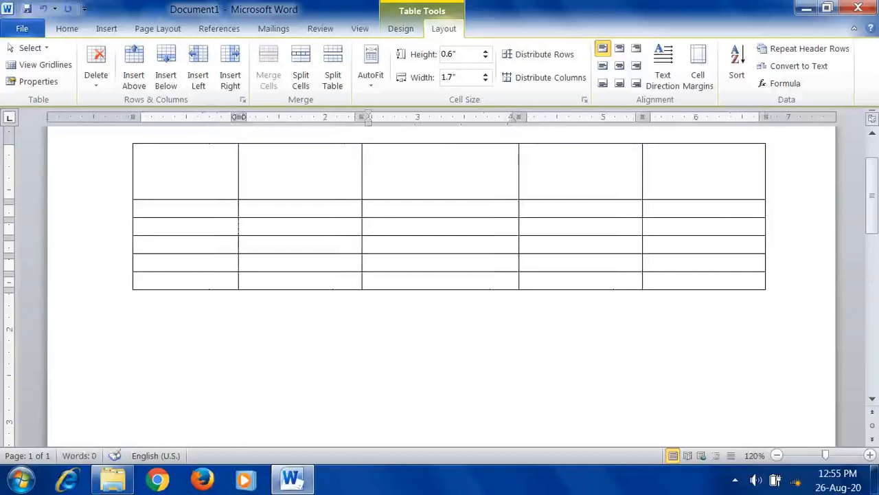
left_click_drag(238, 117, 227, 117)
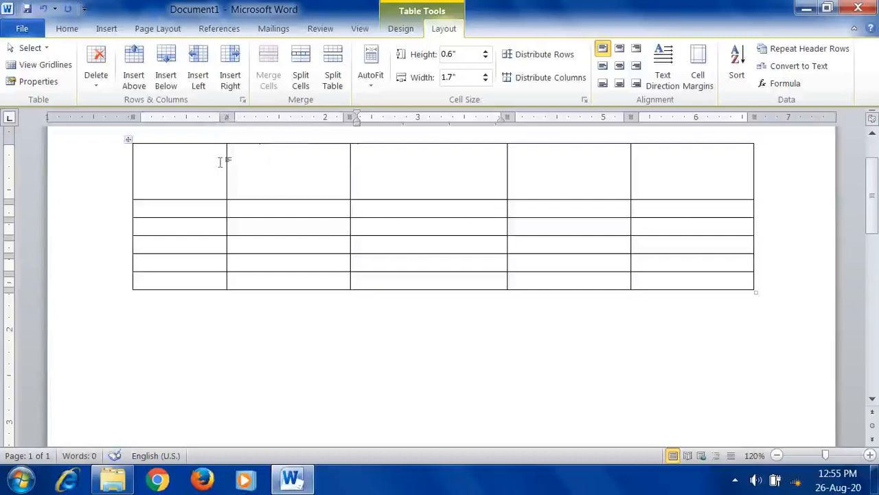
Reduce the first row's height to 0.2 inches
left_click(486, 59)
left_click(486, 59)
left_click(485, 59)
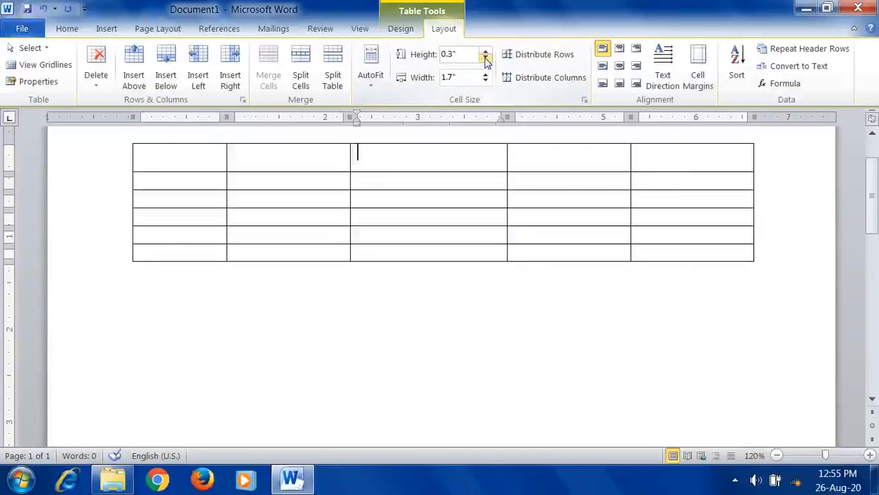
left_click(486, 59)
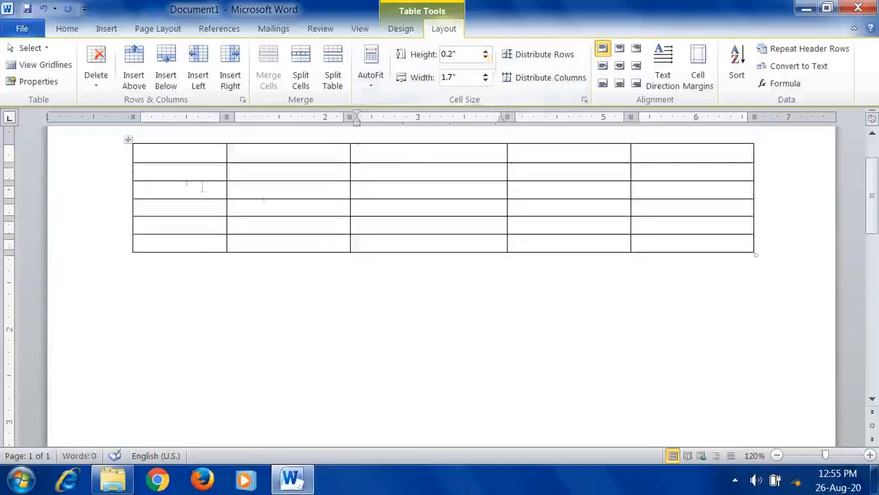
Split the first row's third cell into two columns and one row
scroll(404, 245, "up", 2)
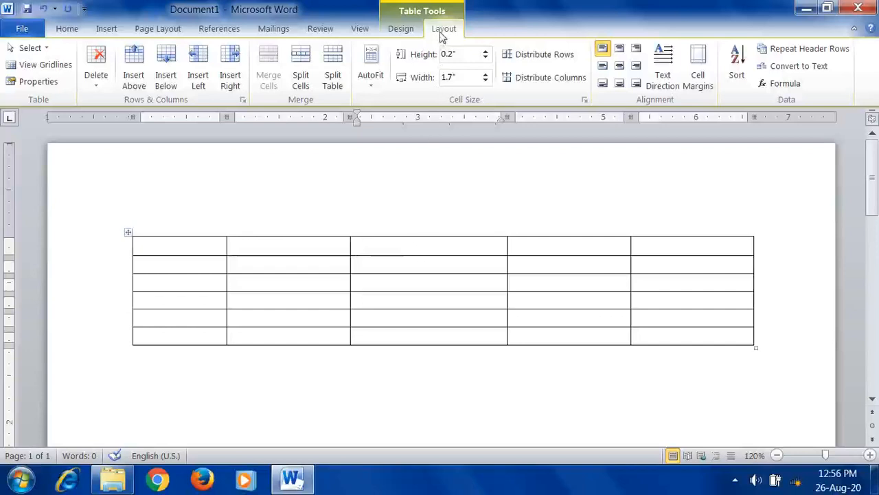
left_click(301, 80)
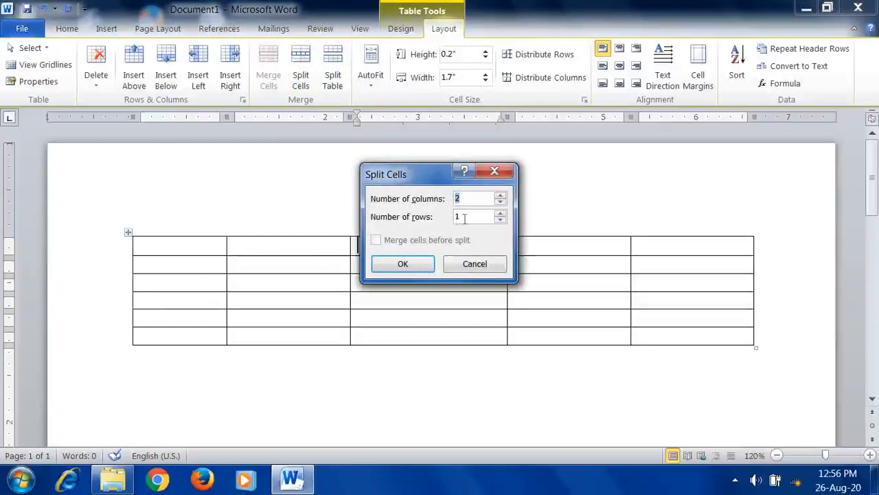
left_click(414, 267)
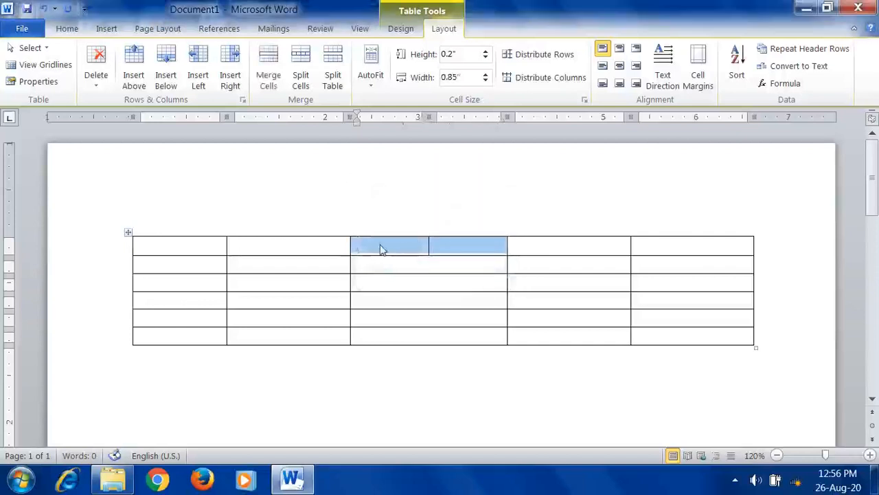
left_click(378, 247)
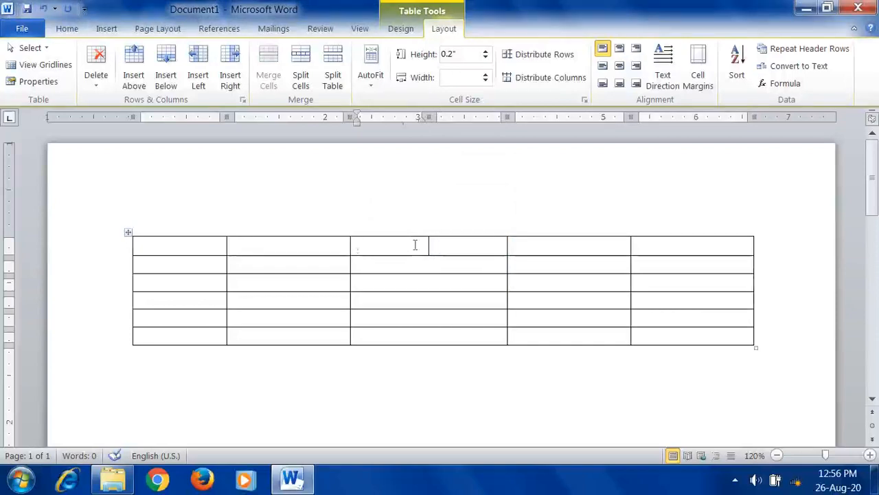
Split the third row's second-column cell into three columns and one row
left_click(279, 282)
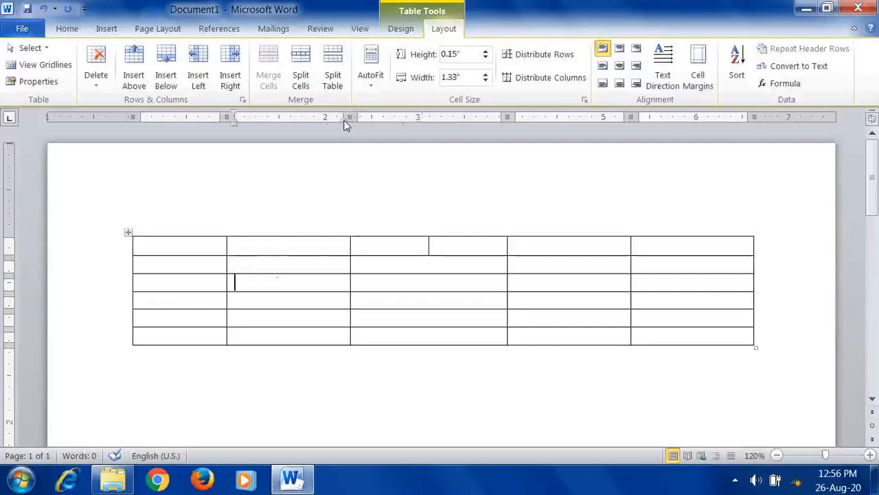
left_click(308, 91)
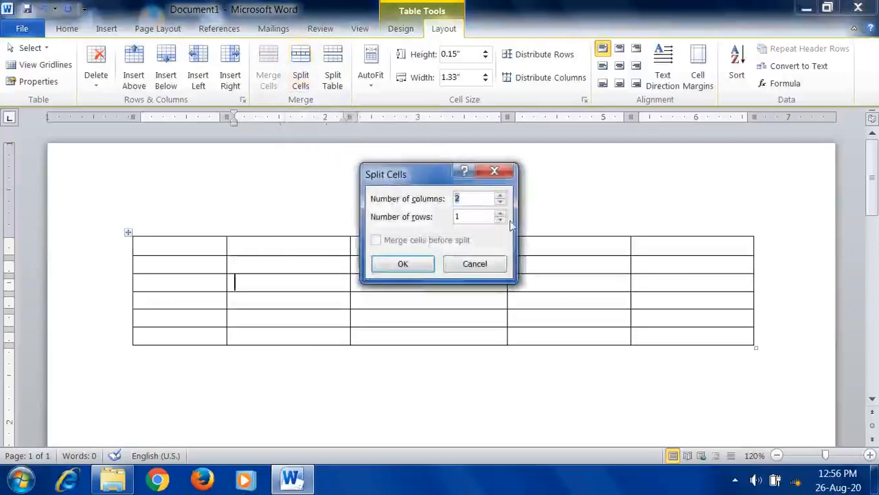
left_click(500, 196)
left_click(404, 263)
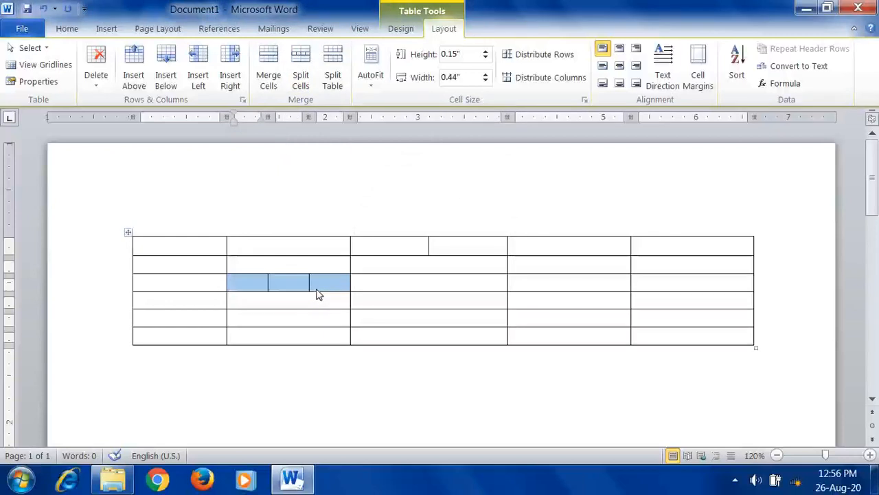
left_click(395, 279)
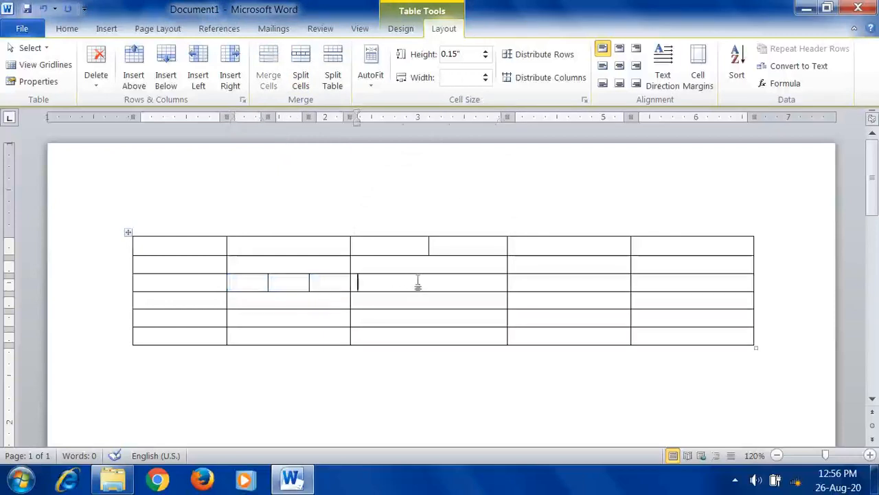
right_click(418, 284)
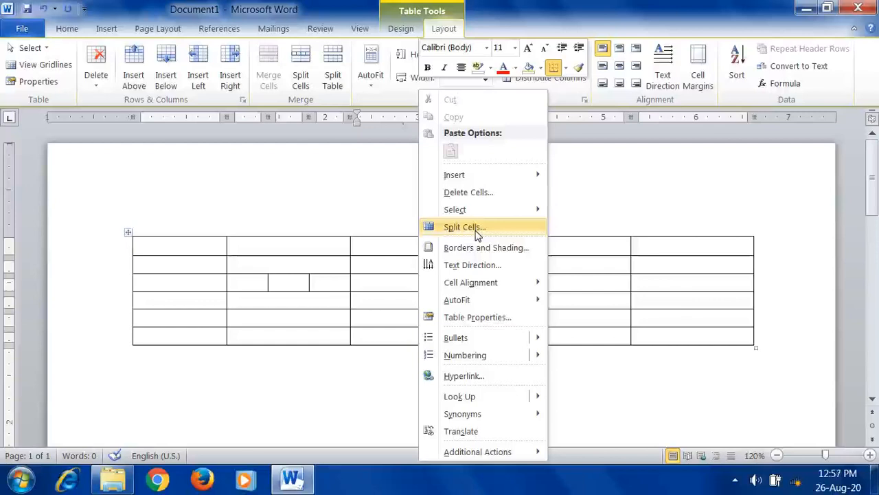
left_click(464, 227)
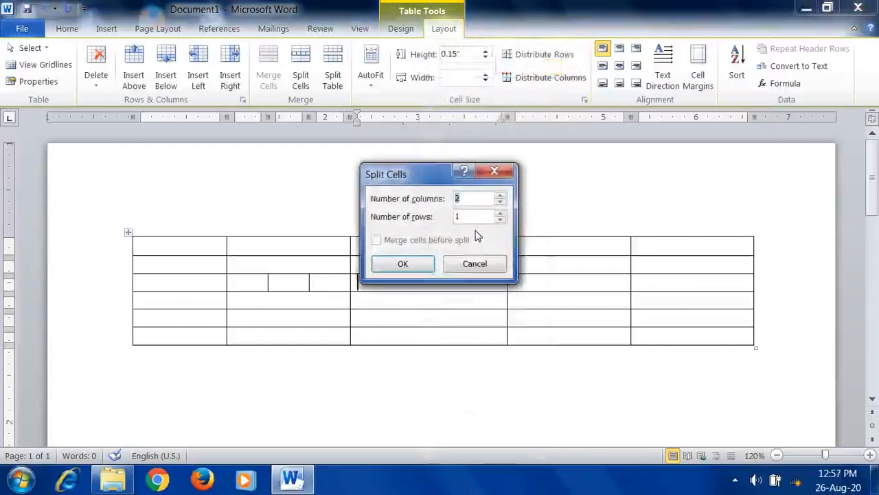
left_click(475, 264)
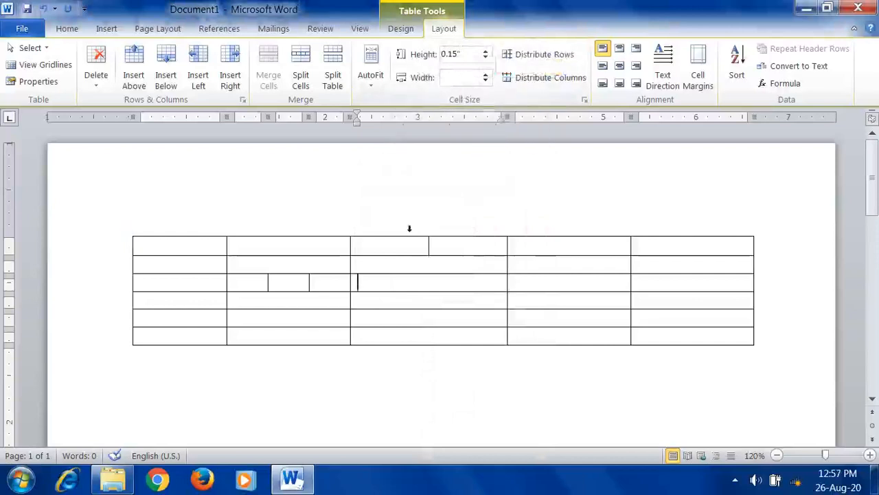
right_click(402, 289)
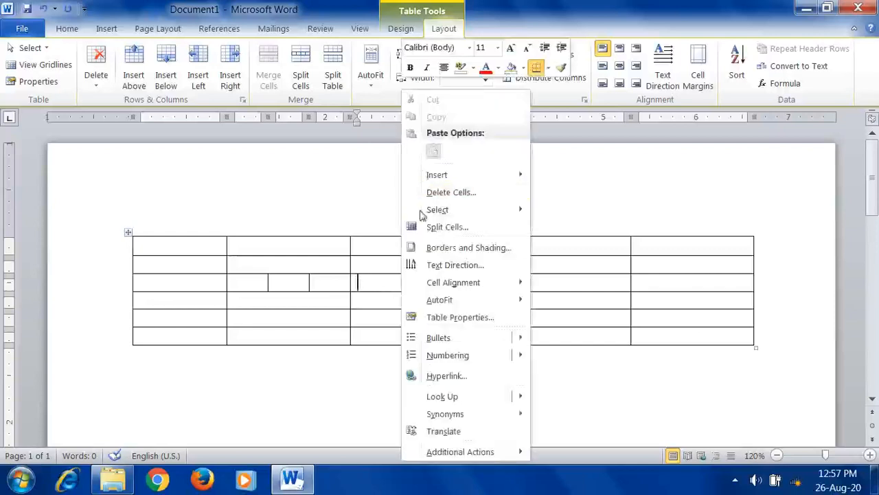
left_click(369, 279)
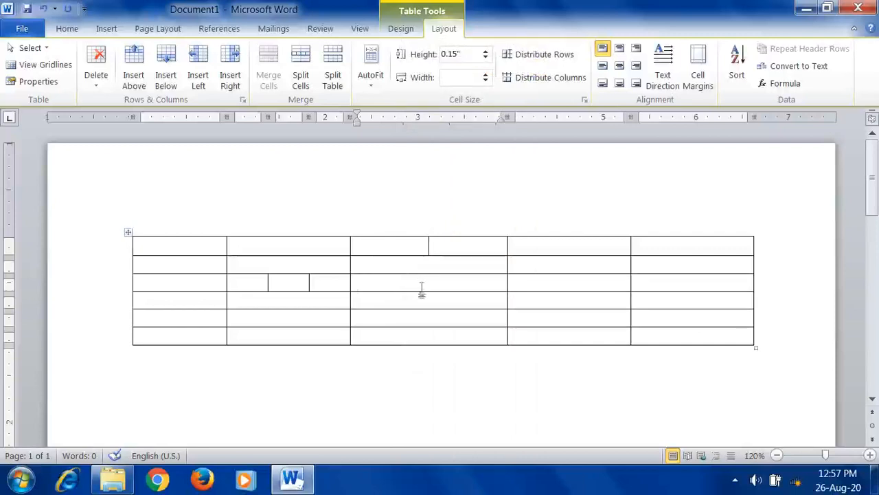
left_click(321, 281)
left_click(300, 282)
left_click(256, 282)
left_click(324, 281)
left_click(282, 282)
left_click(256, 281)
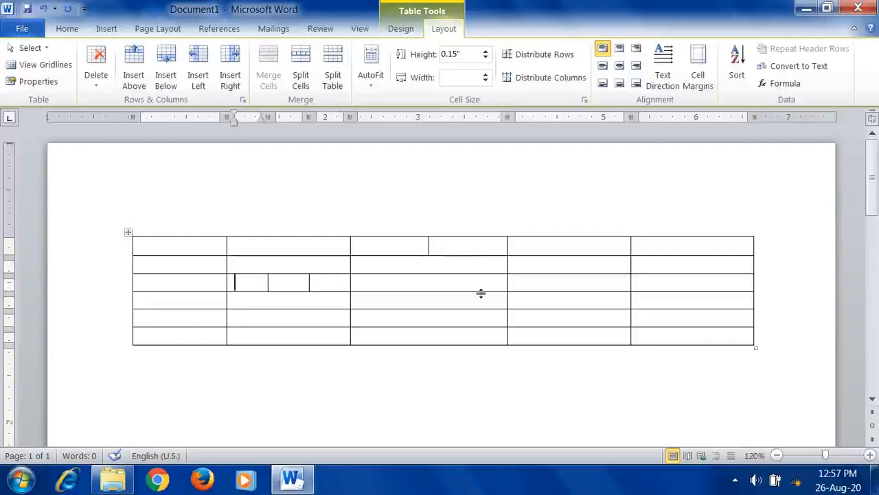
left_click_drag(555, 244, 580, 337)
left_click_drag(676, 246, 668, 334)
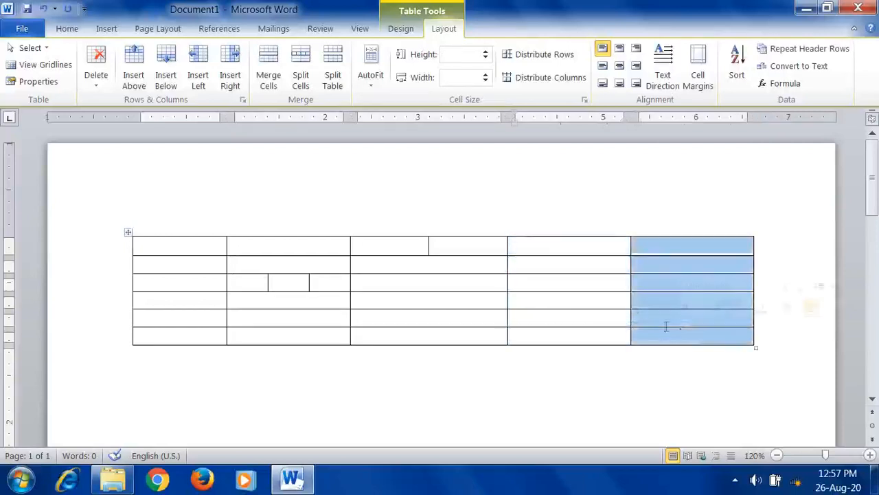
left_click(608, 270)
left_click(584, 247)
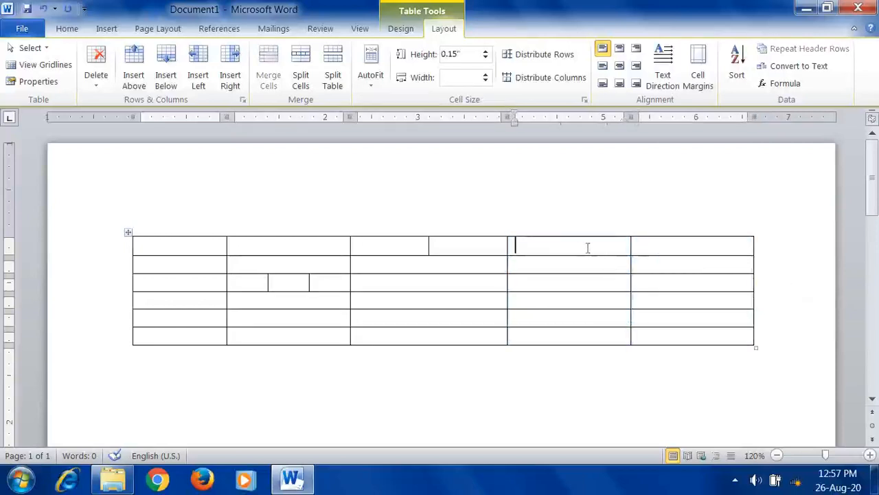
left_click_drag(623, 248, 672, 247)
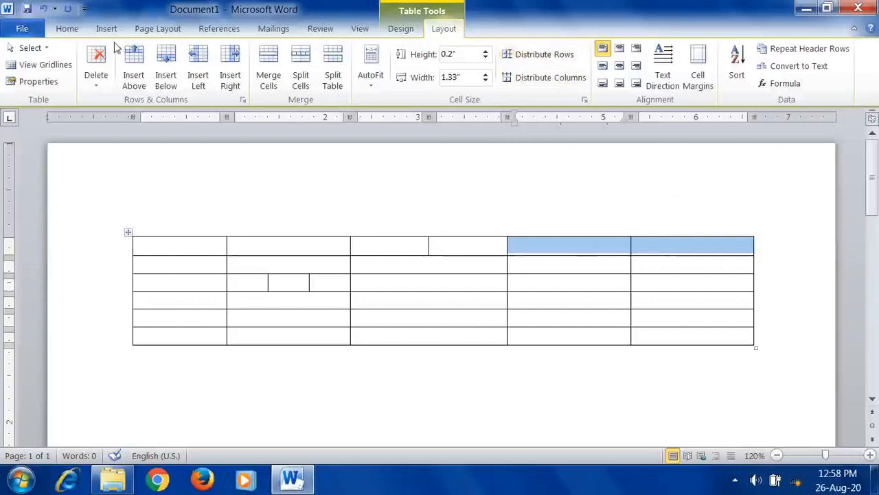
left_click(68, 29)
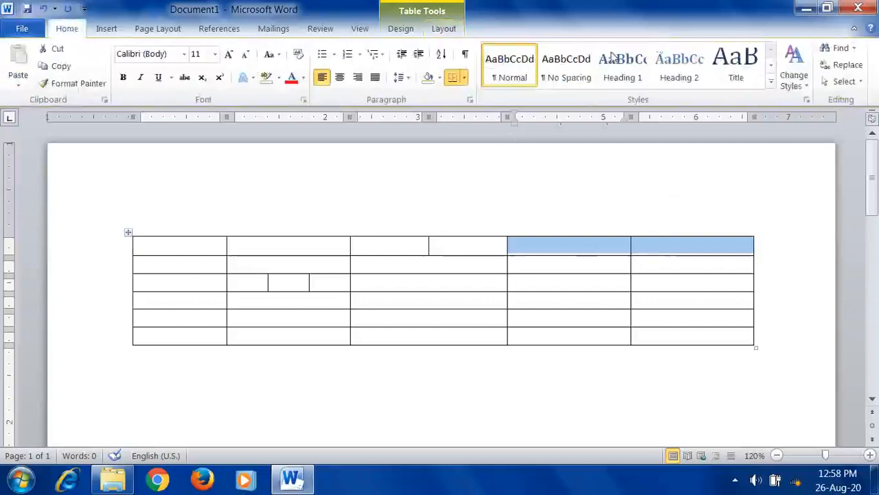
left_click(459, 205)
left_click(509, 374)
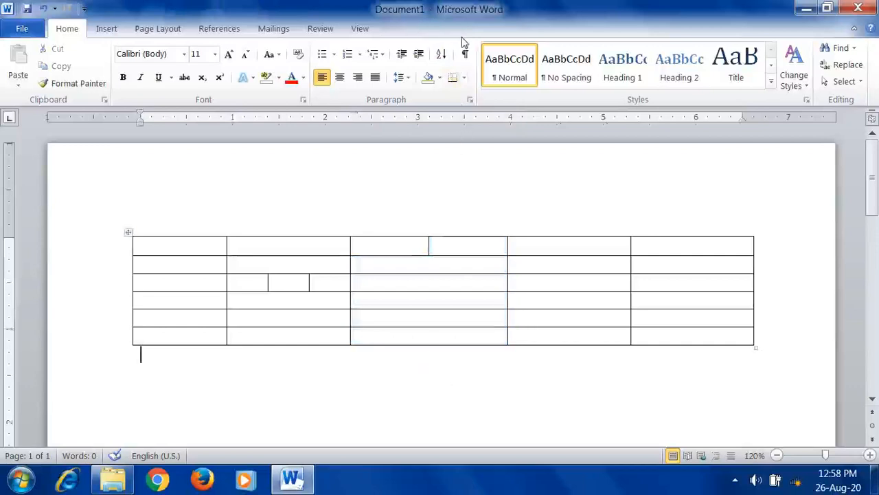
left_click(209, 265)
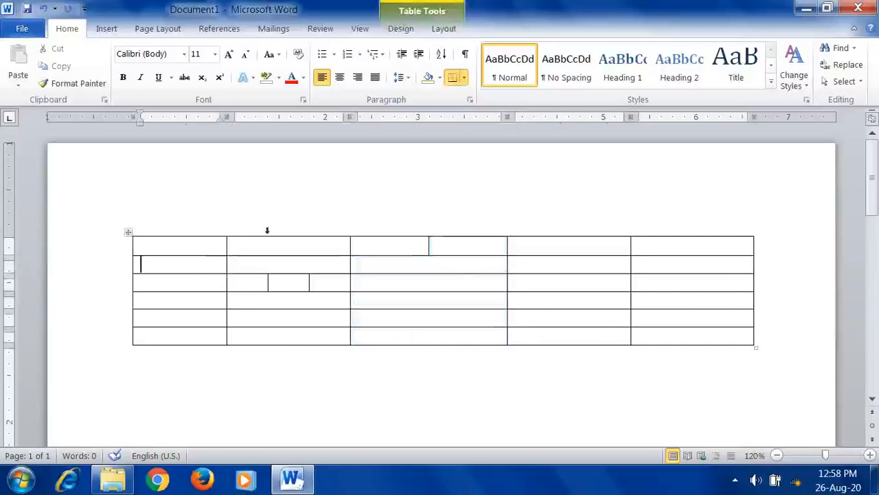
left_click(445, 30)
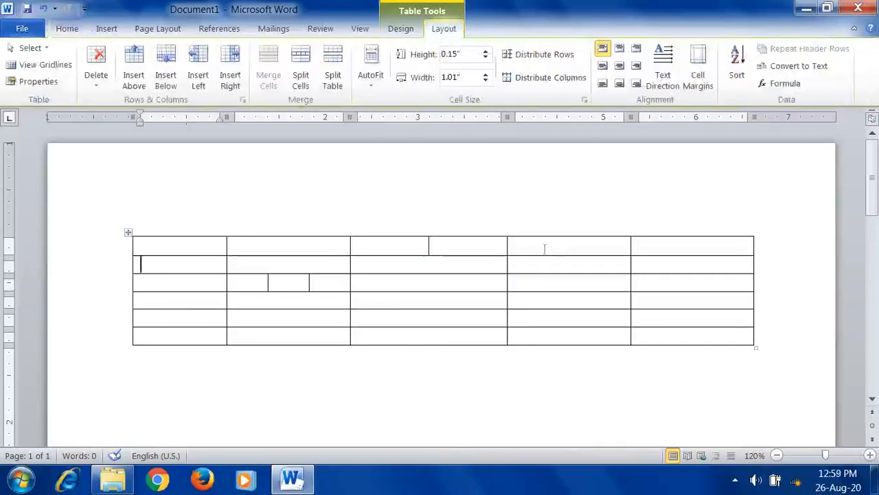
Merge the last two cells of the first row into one cell
left_click_drag(574, 248, 699, 255)
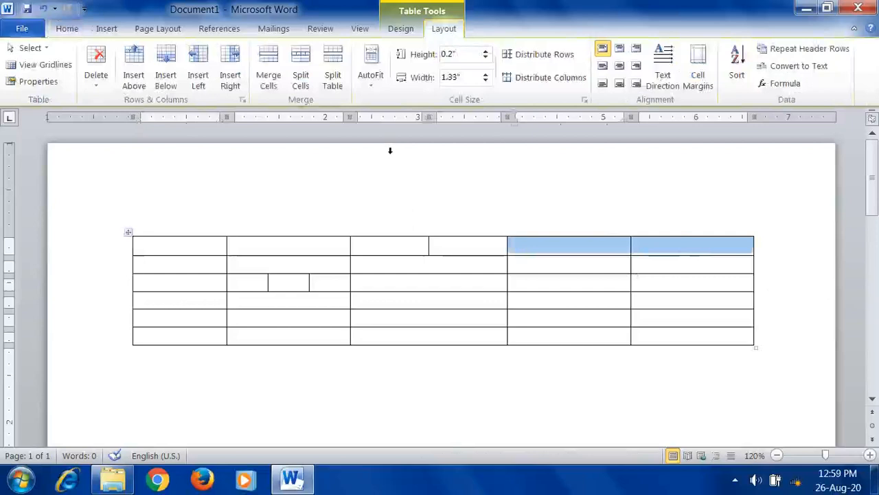
left_click(272, 82)
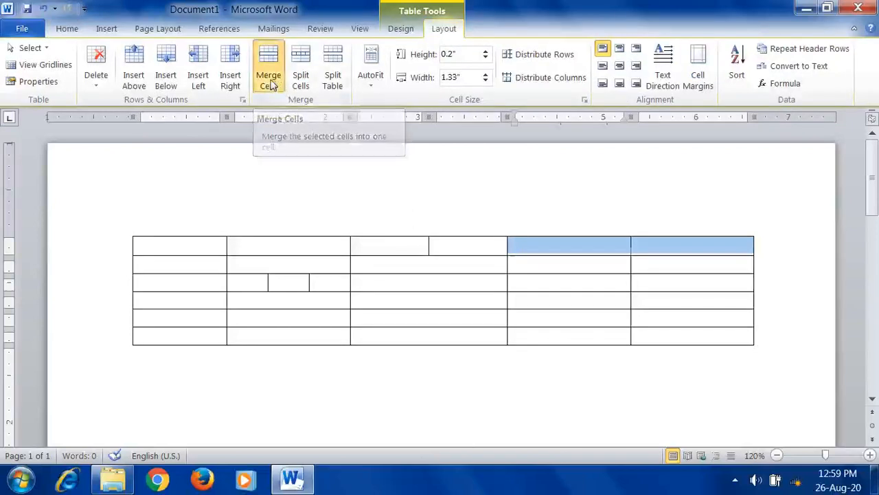
left_click(581, 266)
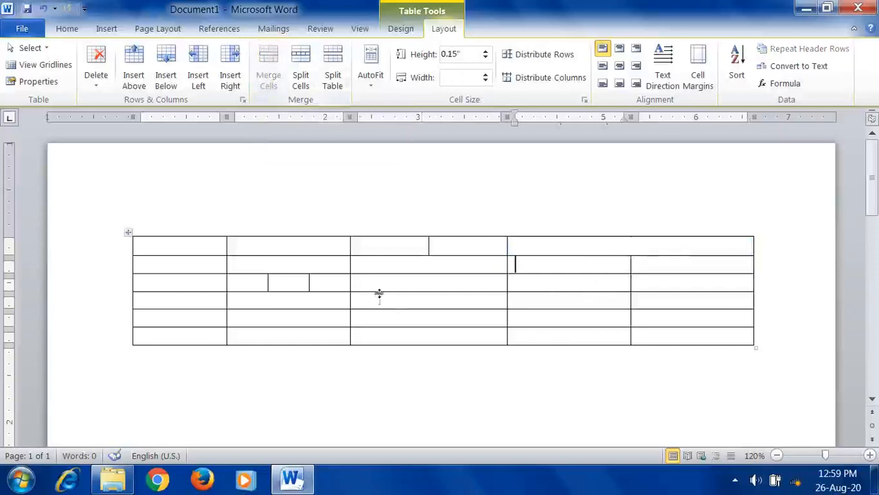
Merge the third column's cells in rows three and four into one cell
left_click_drag(308, 269, 309, 320)
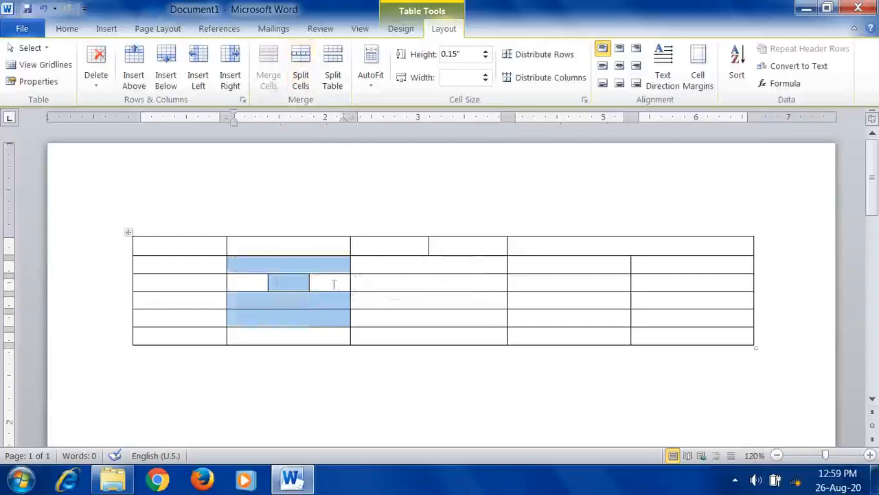
left_click_drag(378, 288, 380, 299)
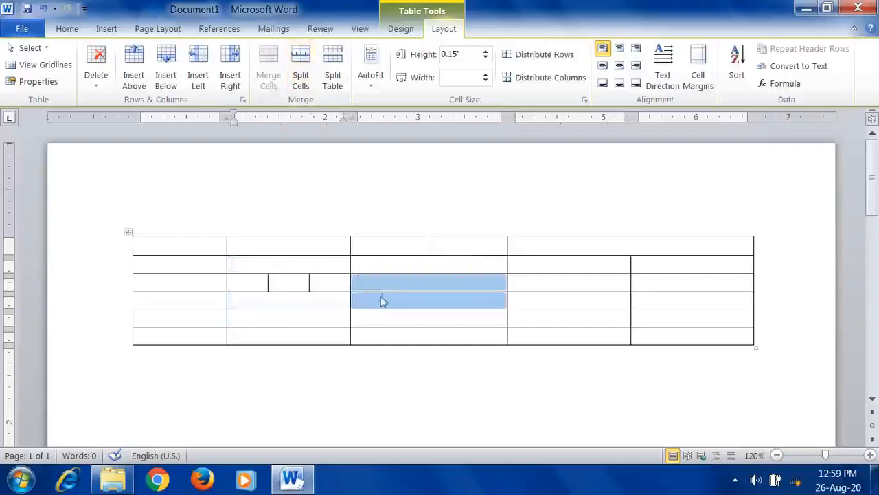
left_click(268, 74)
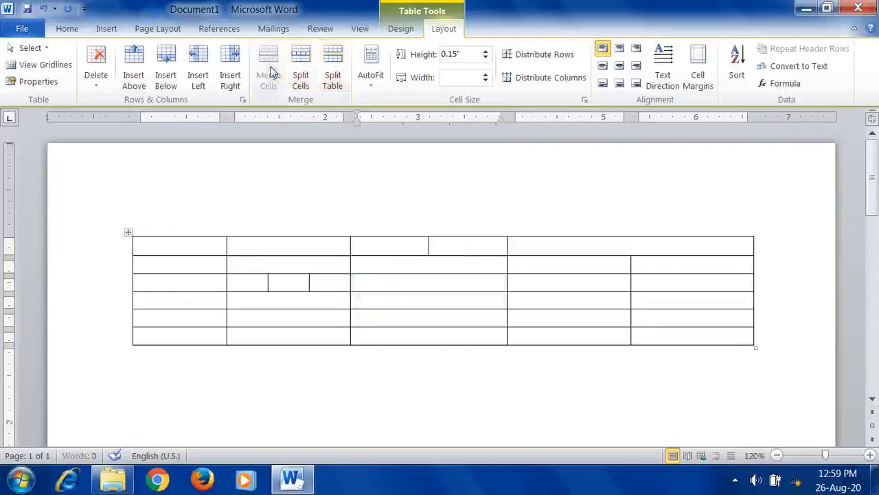
left_click(425, 321)
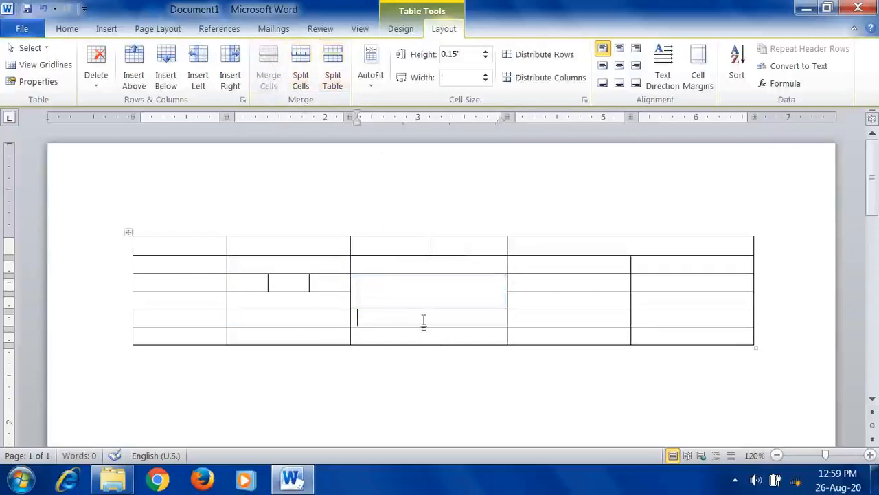
Merge the second column's cells from row two through row five, including the three split cells, into one cell
left_click_drag(342, 287, 301, 316)
left_click(270, 79)
left_click(270, 81)
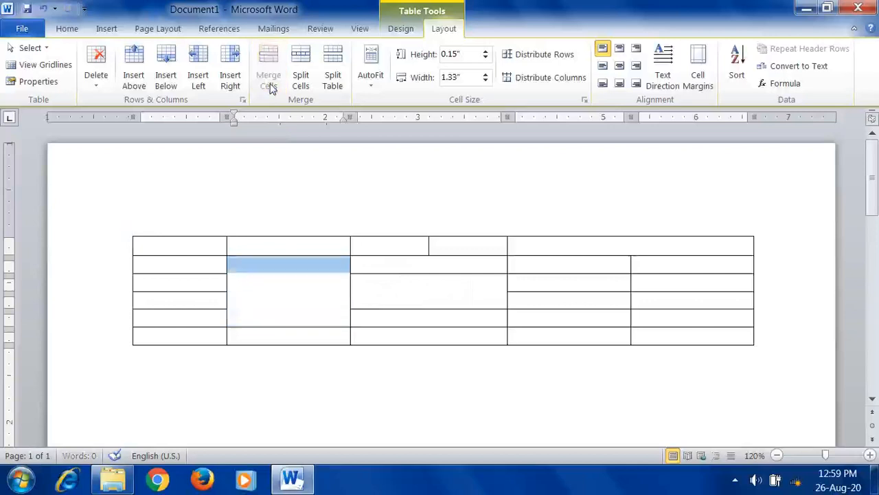
left_click(406, 294)
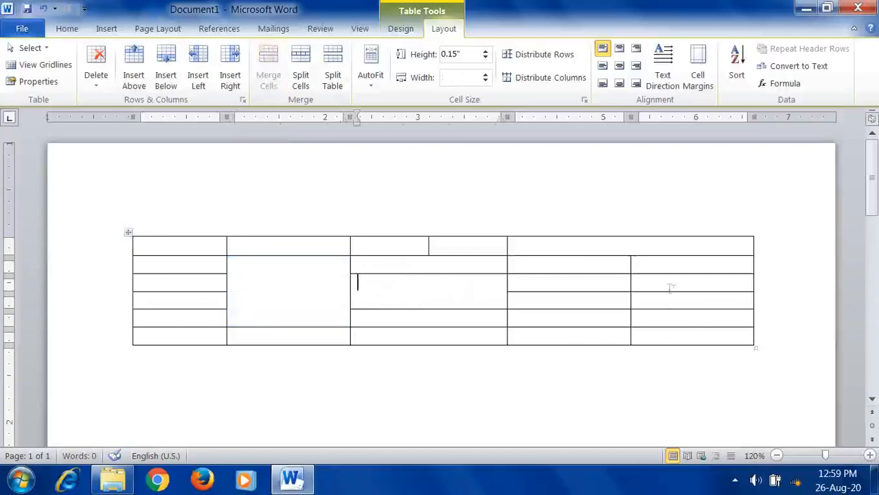
Merge the last column's cells in rows three through five into one cell
left_click_drag(660, 282, 658, 320)
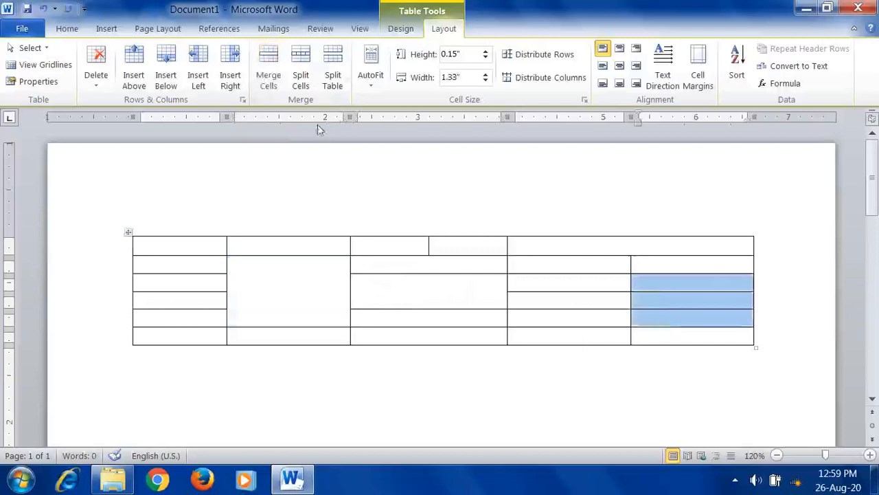
left_click(275, 81)
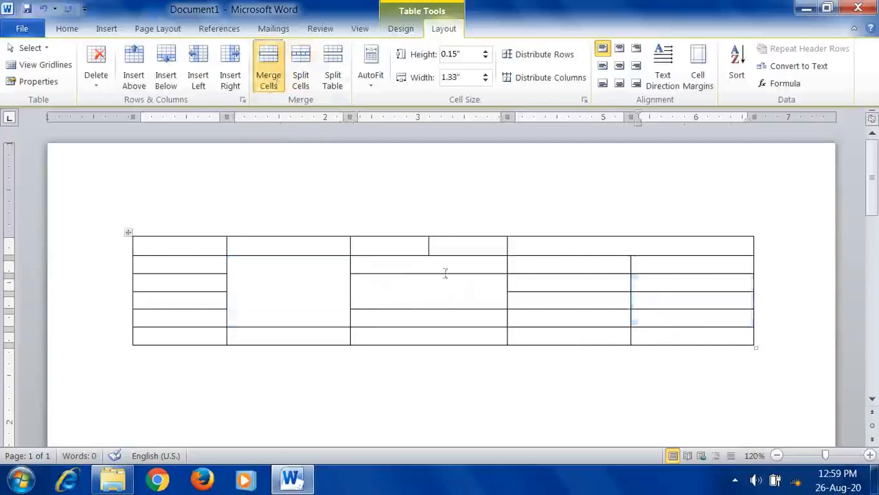
left_click(715, 314)
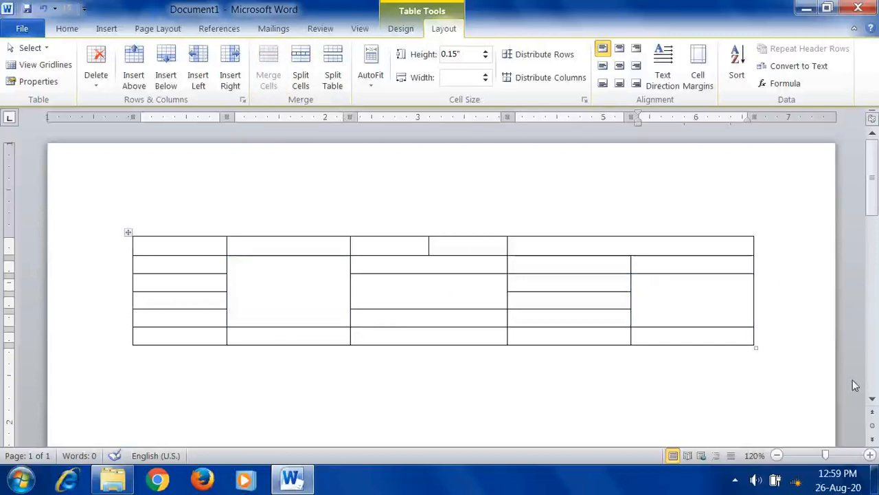